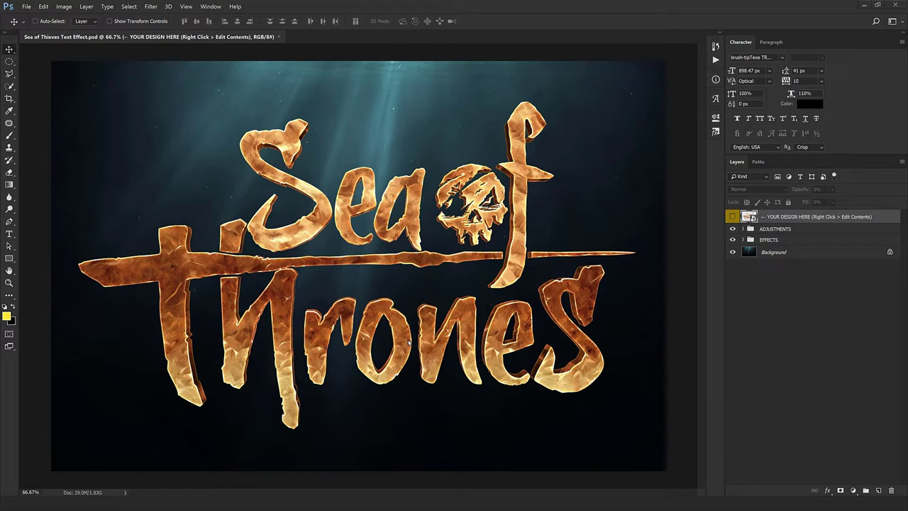
# - Open the YOUR DESIGN HERE layer's contents and inspect the Sea text and Group 1
pyautogui.rightClick(848, 221)
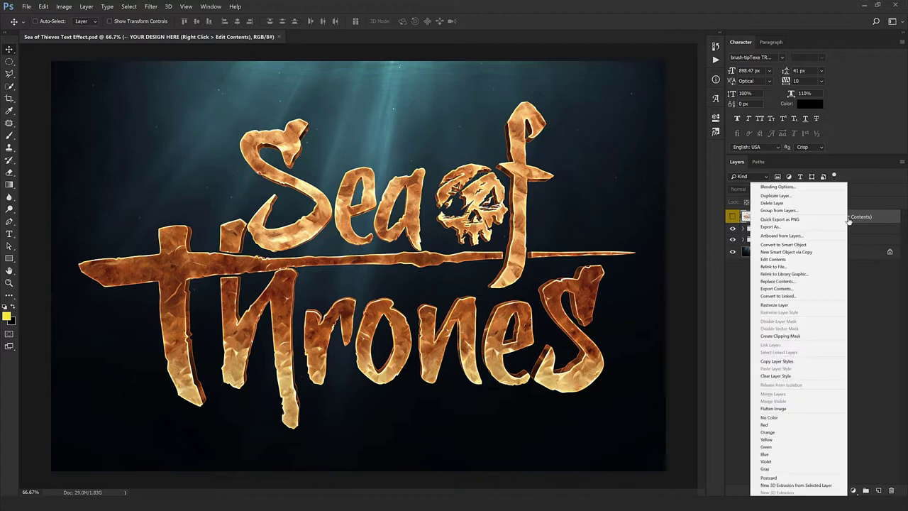
pyautogui.click(806, 259)
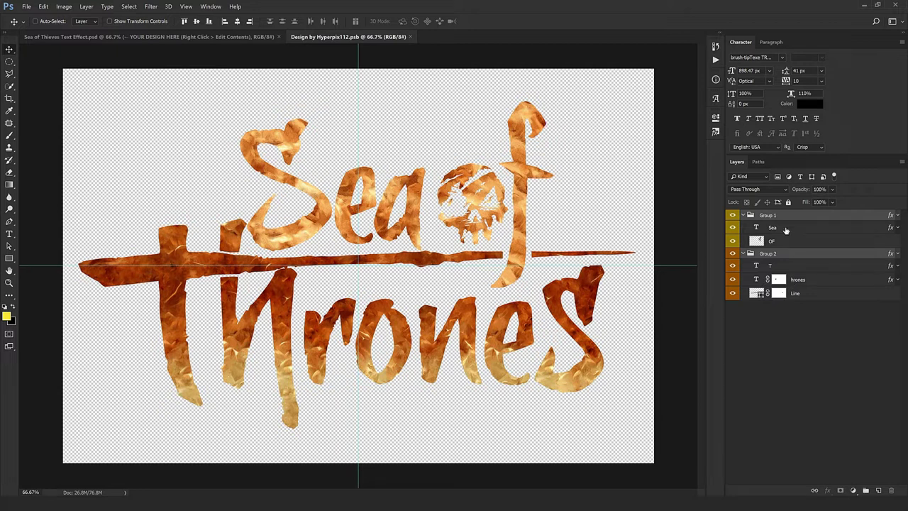
pyautogui.click(785, 228)
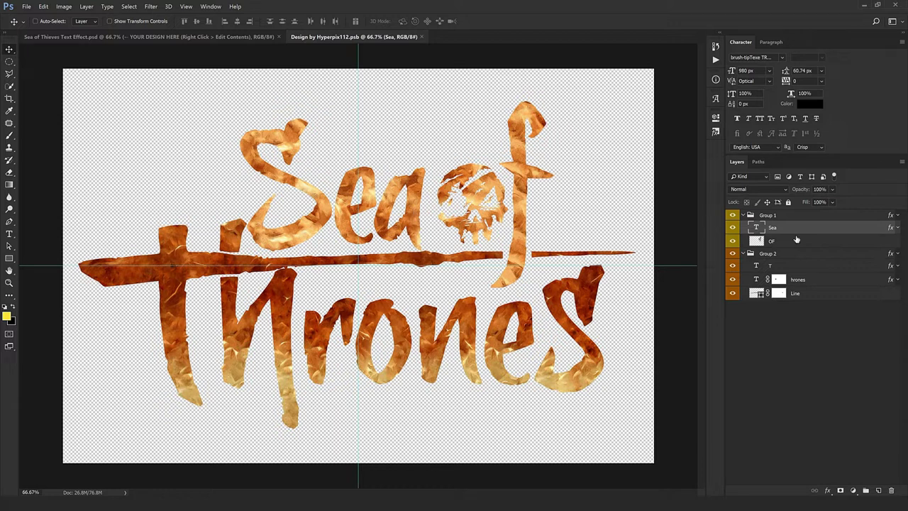
pyautogui.click(777, 214)
pyautogui.moveTo(507, 170); pyautogui.dragTo(506, 171)
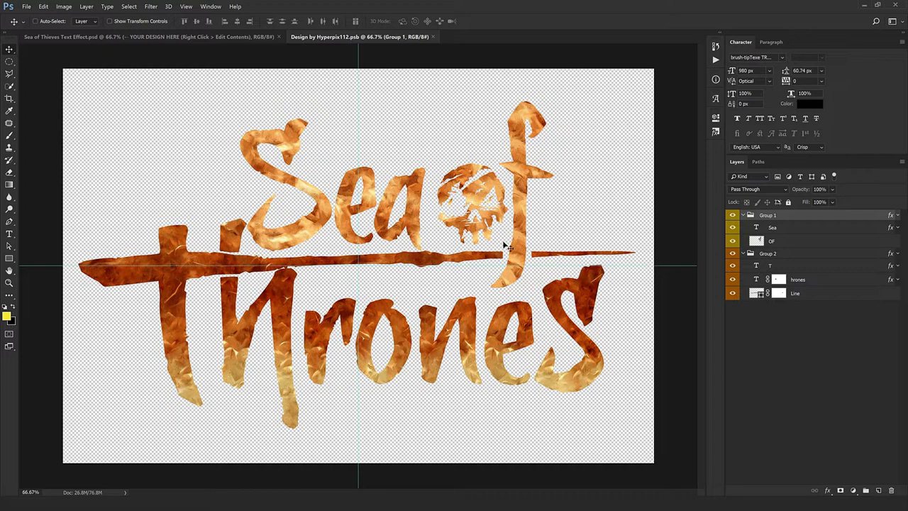
# - Move the OF skull-and-f layer up and return it to Group 1 below Sea
pyautogui.click(788, 241)
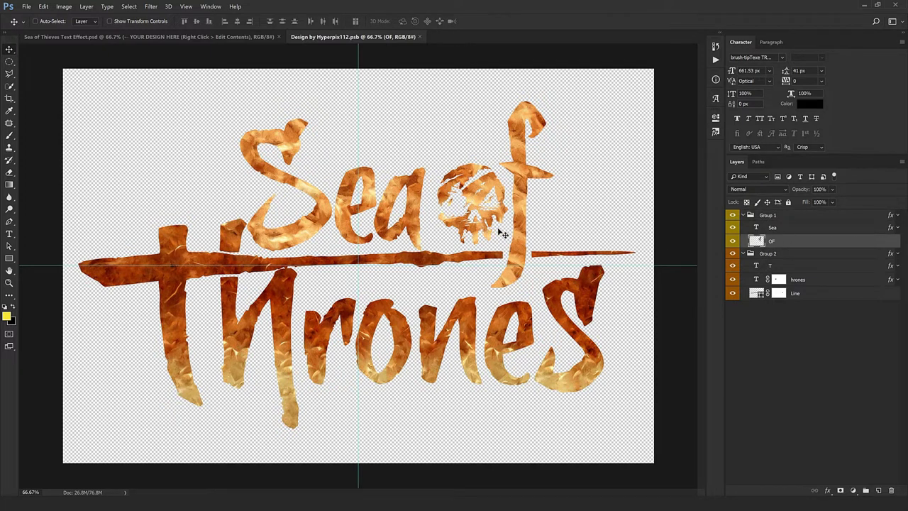
pyautogui.moveTo(509, 234)
pyautogui.mouseDown()
pyautogui.moveTo(555, 190)
pyautogui.moveTo(505, 225)
pyautogui.mouseUp()
pyautogui.moveTo(757, 241); pyautogui.dragTo(785, 212)
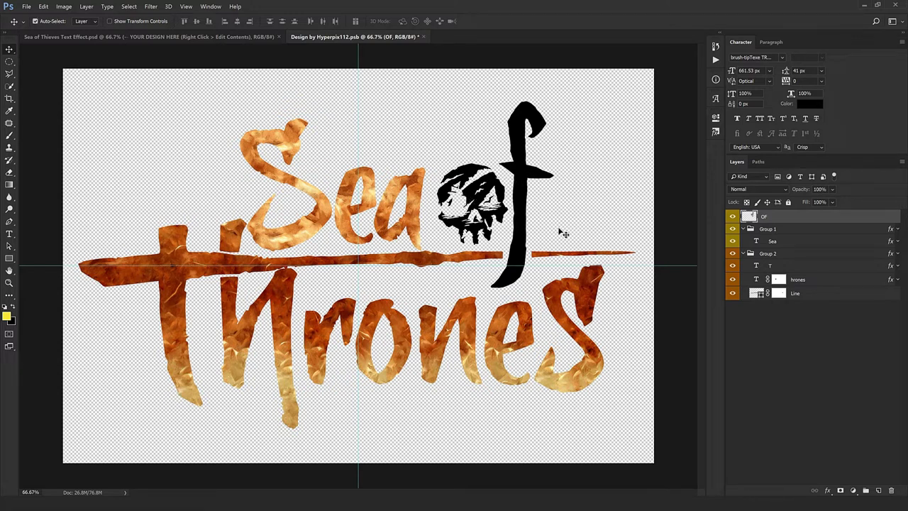
pyautogui.moveTo(765, 216); pyautogui.dragTo(764, 246)
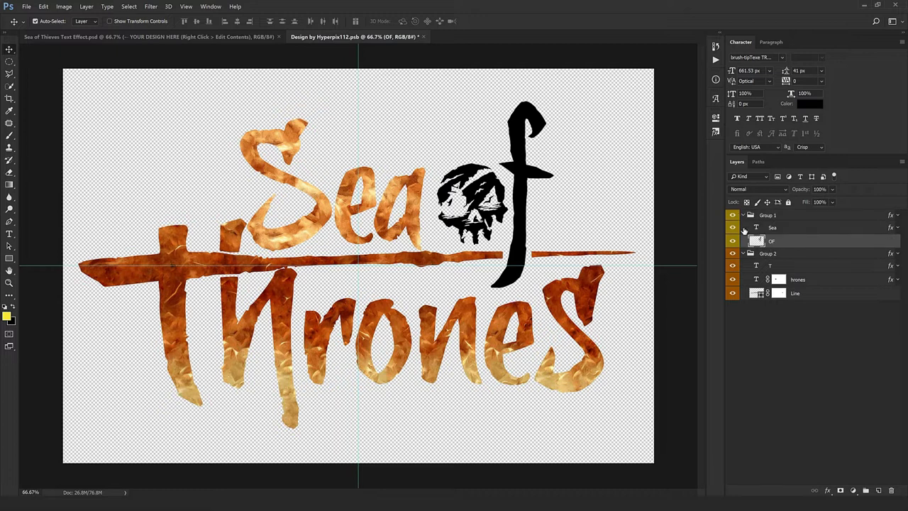
pyautogui.hotkey('ctrl', 'z')
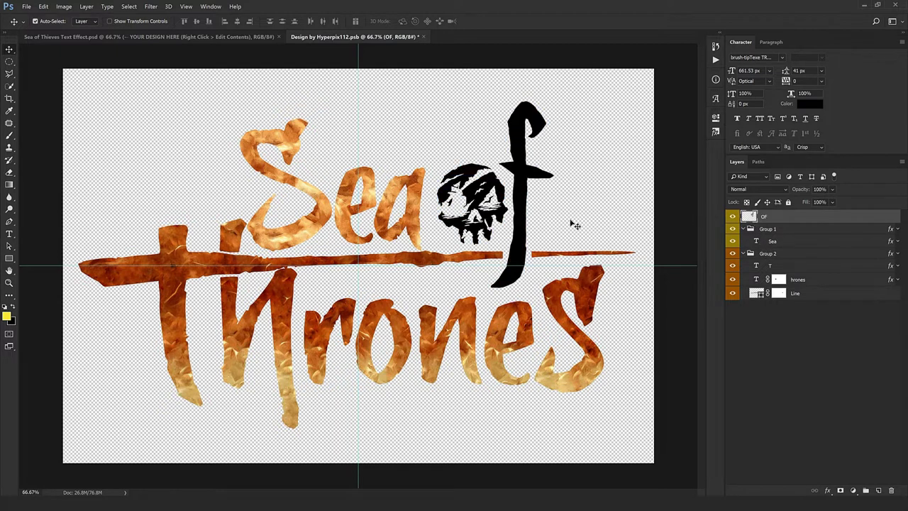
pyautogui.hotkey('ctrl', 'shift', 'z')
pyautogui.click(732, 241)
pyautogui.moveTo(520, 207); pyautogui.dragTo(536, 234)
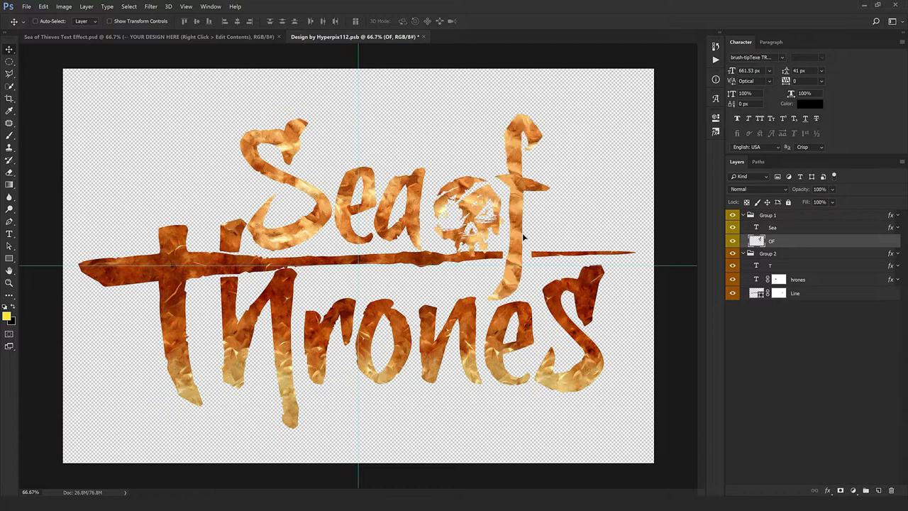
# - Test-move the long Line layer down and left, then undo it
pyautogui.click(779, 228)
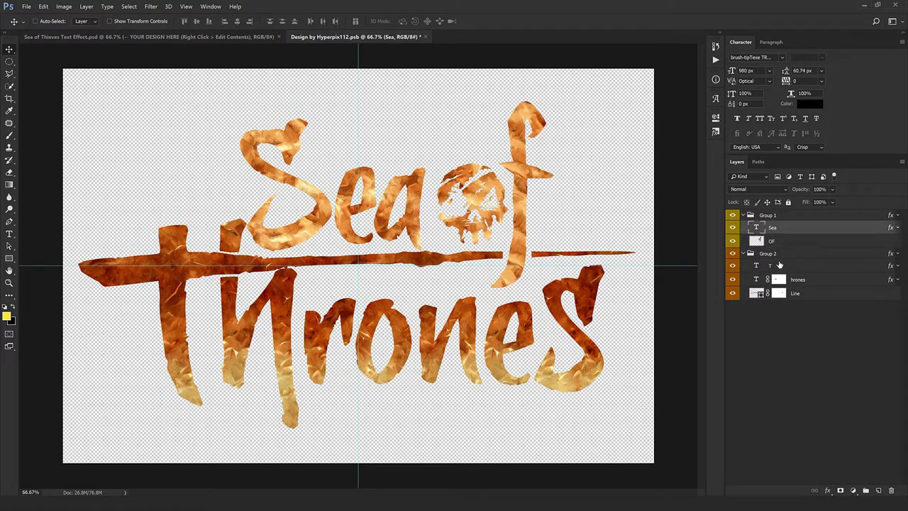
pyautogui.click(779, 264)
pyautogui.click(802, 294)
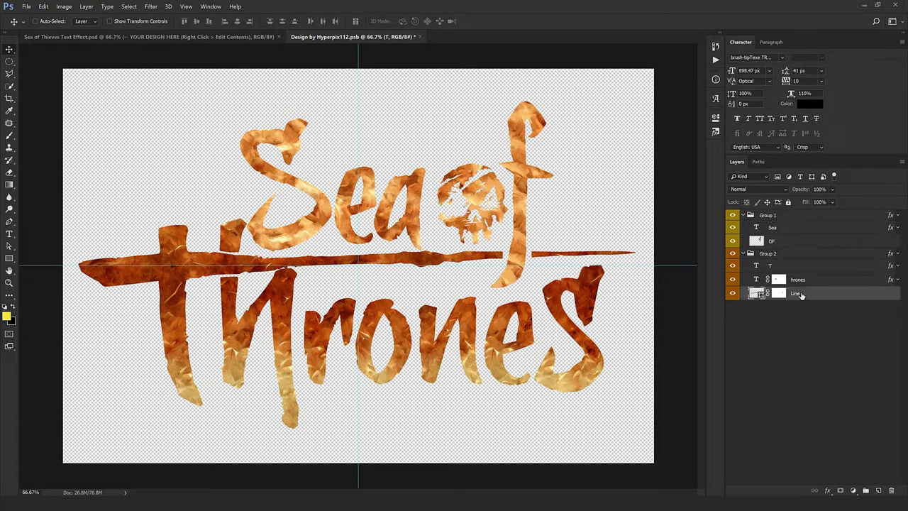
pyautogui.moveTo(523, 316); pyautogui.dragTo(499, 310)
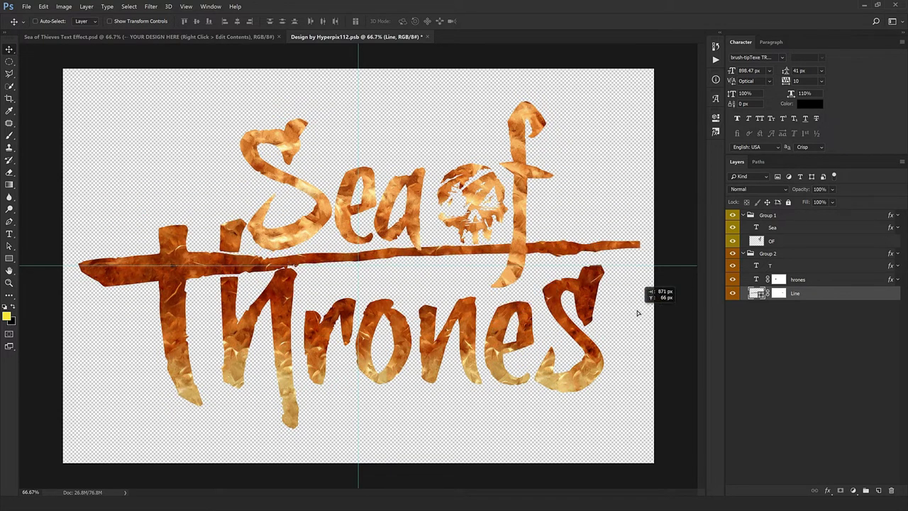
pyautogui.moveTo(499, 310)
pyautogui.mouseDown()
pyautogui.moveTo(460, 339)
pyautogui.moveTo(367, 254)
pyautogui.mouseUp()
pyautogui.hotkey('ctrl', 'z')
# - Test-move the hrones and big T layers, undoing each move
pyautogui.click(797, 279)
pyautogui.hotkey('ctrl', 'z')
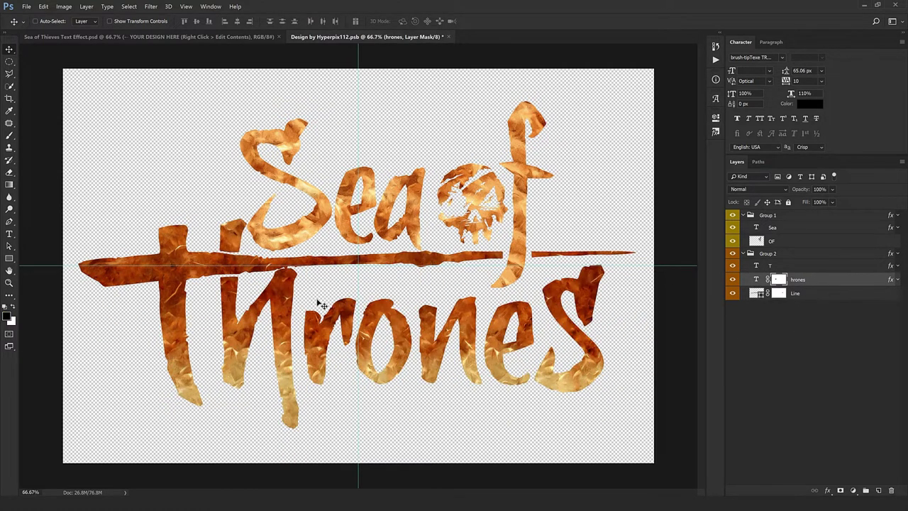
pyautogui.click(798, 266)
pyautogui.moveTo(425, 312); pyautogui.dragTo(326, 383)
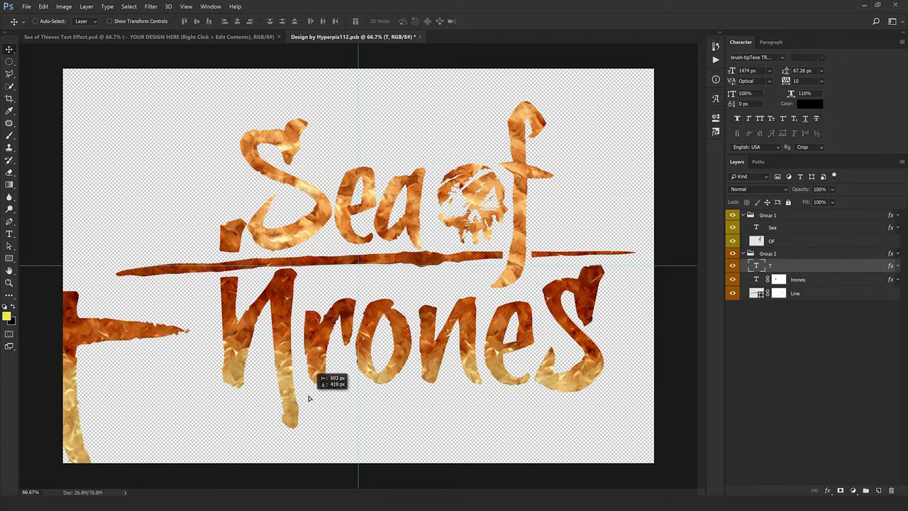
pyautogui.hotkey('ctrl', 'z')
pyautogui.click(798, 279)
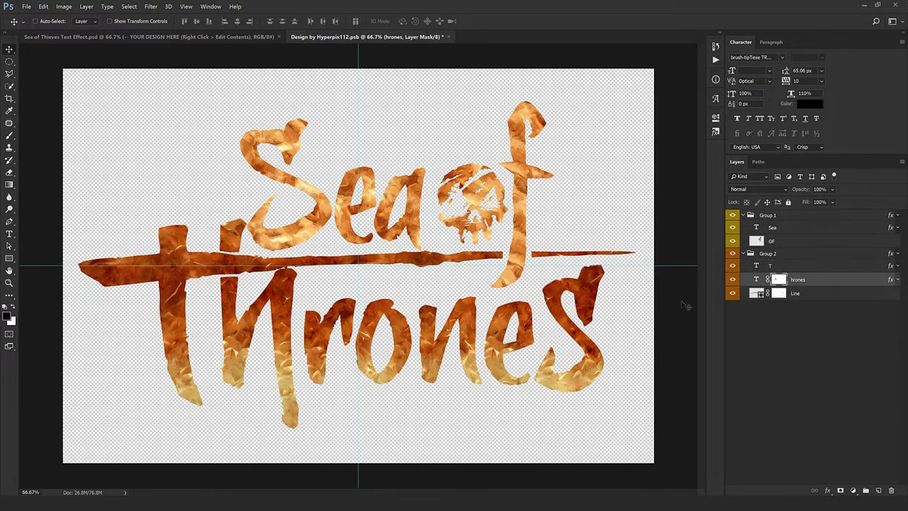
pyautogui.moveTo(461, 312); pyautogui.dragTo(497, 404)
pyautogui.hotkey('ctrl', 'z')
# - Change the Sea text to 'Clash' and adjust its position
pyautogui.click(780, 228)
pyautogui.doubleClick(756, 227)
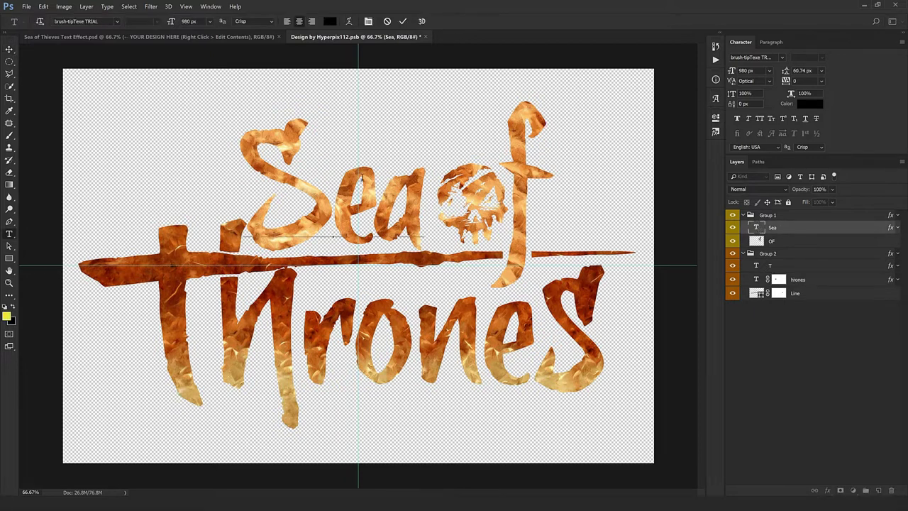
pyautogui.write('C')
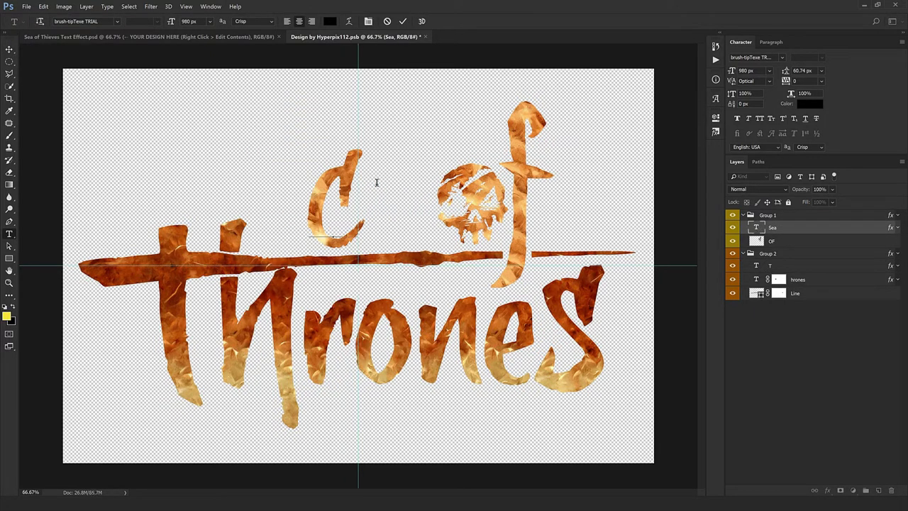
pyautogui.write('lash')
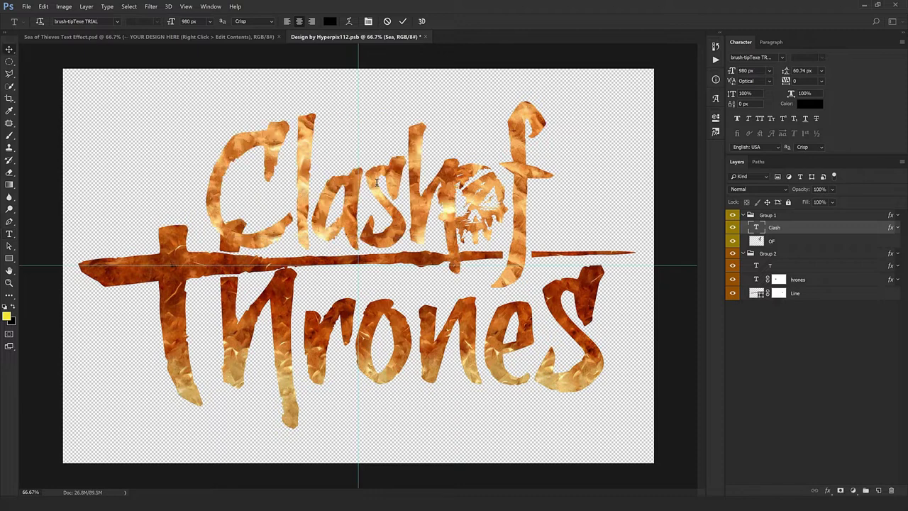
pyautogui.hotkey('ctrl', 'Return')
pyautogui.press('v')
pyautogui.moveTo(376, 186)
pyautogui.mouseDown()
pyautogui.moveTo(380, 197)
pyautogui.moveTo(365, 197)
pyautogui.mouseUp()
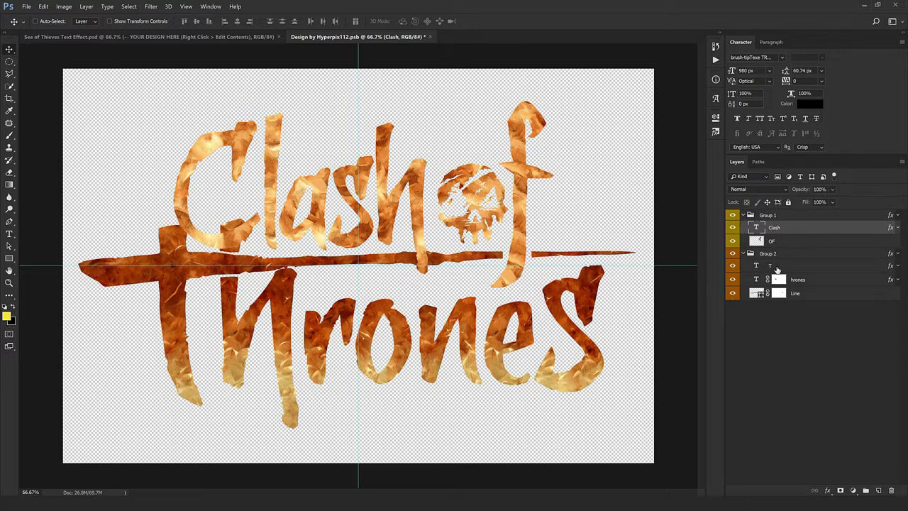
# - Move the big T layer up and left, then hide it
pyautogui.click(777, 268)
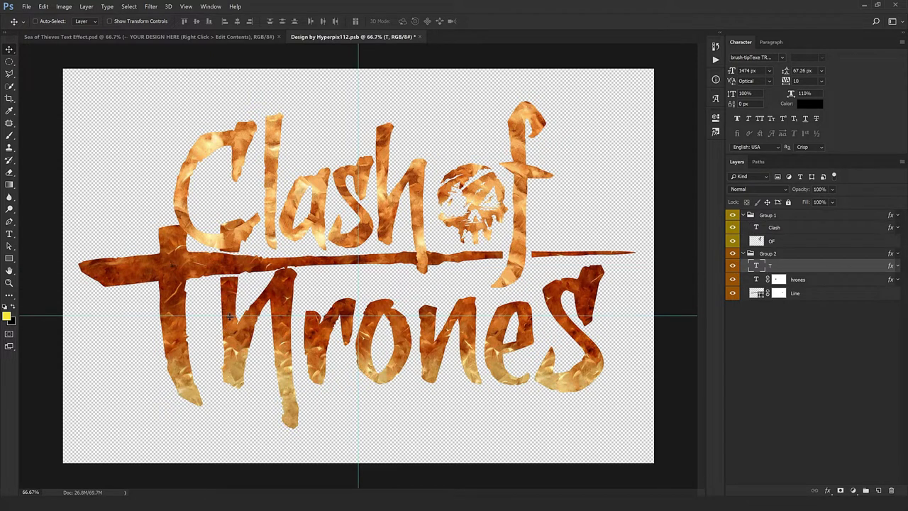
pyautogui.moveTo(213, 268); pyautogui.dragTo(142, 185)
pyautogui.click(732, 266)
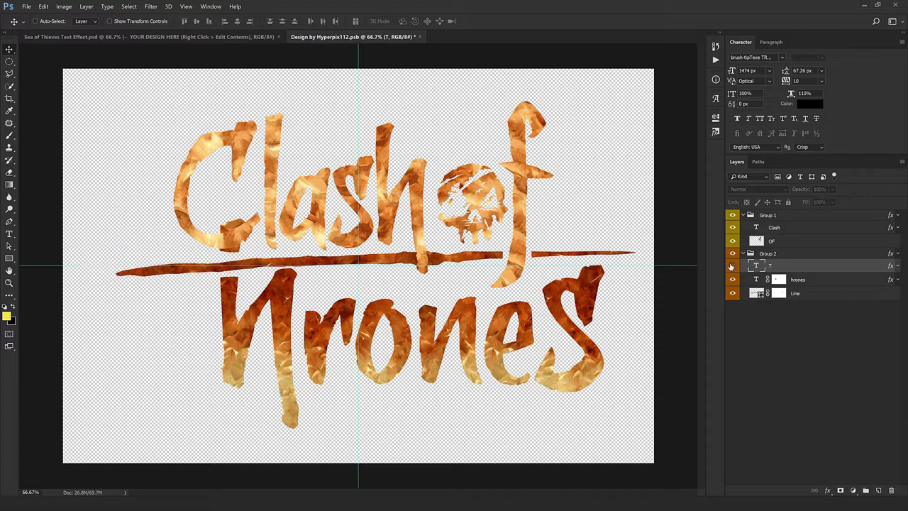
# - Start editing the hrones text and select its letters
pyautogui.click(797, 280)
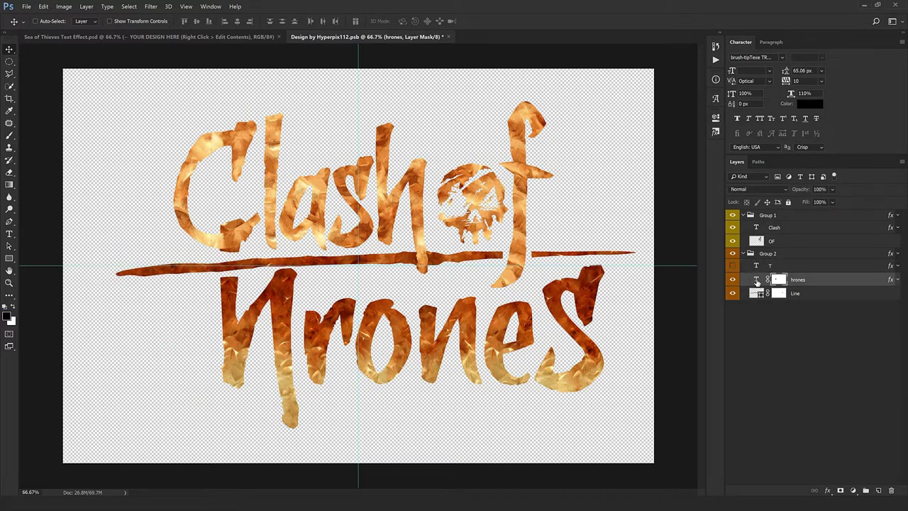
pyautogui.doubleClick(756, 279)
pyautogui.click(265, 328)
pyautogui.moveTo(260, 330); pyautogui.dragTo(195, 310)
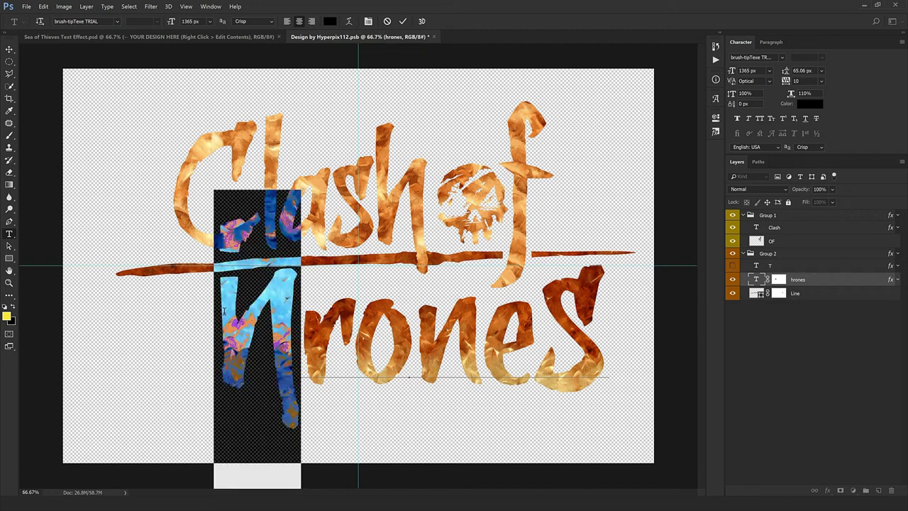
pyautogui.moveTo(564, 312); pyautogui.dragTo(654, 310)
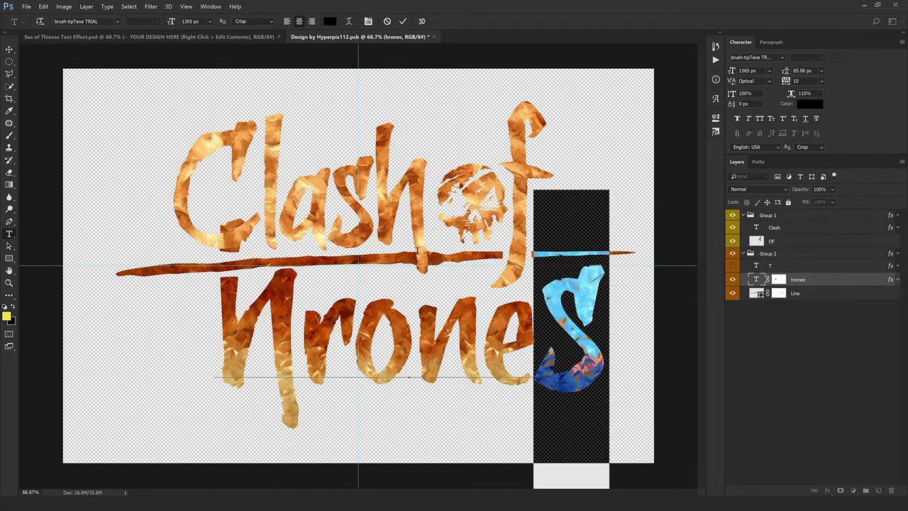
pyautogui.moveTo(323, 291); pyautogui.dragTo(546, 345)
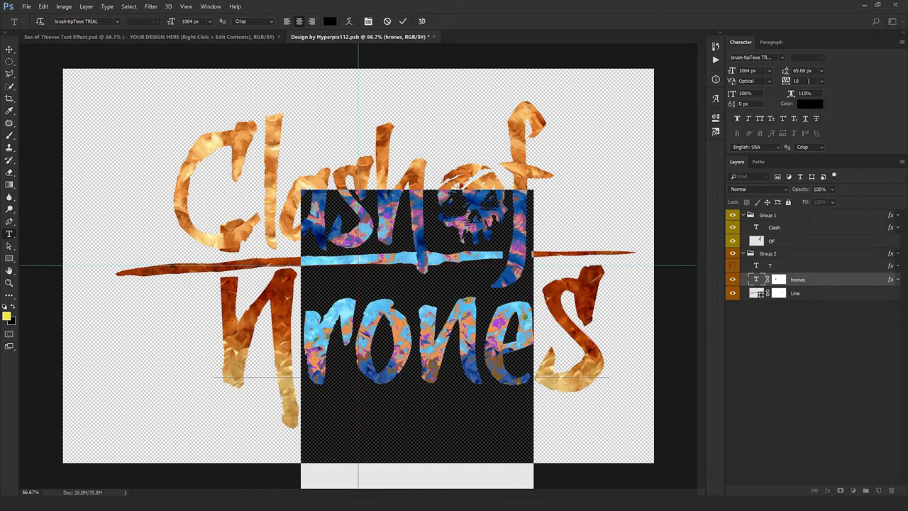
pyautogui.click(351, 327)
# - Retype the second word as 'Clans' and move it left and down
pyautogui.moveTo(302, 340); pyautogui.dragTo(167, 333)
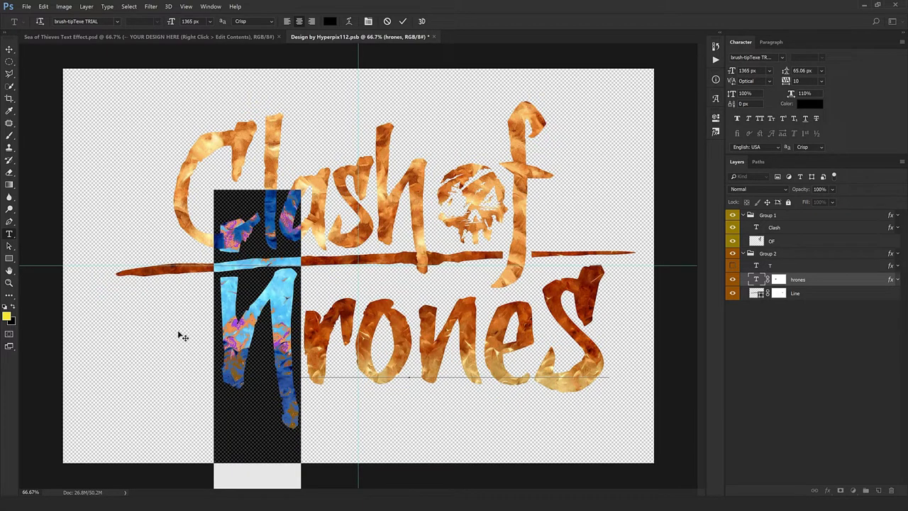
pyautogui.write('C')
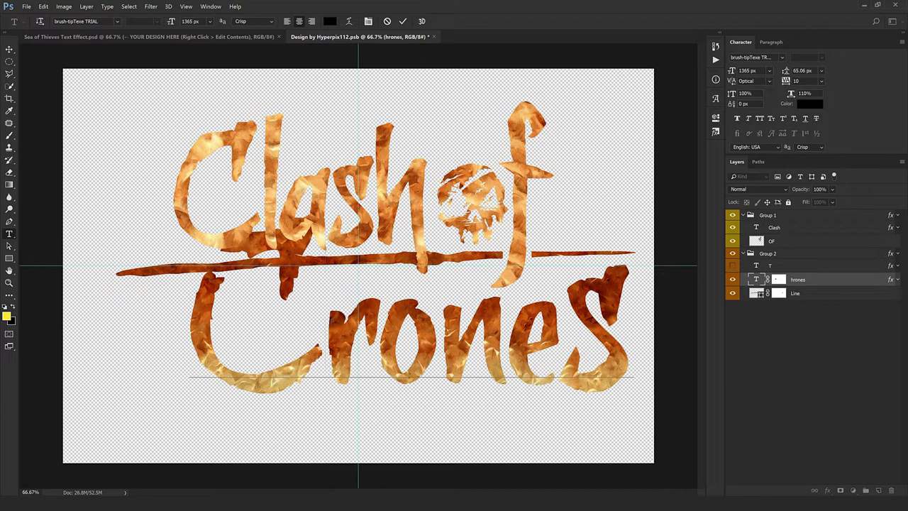
pyautogui.moveTo(326, 326); pyautogui.dragTo(551, 329)
pyautogui.write('Ts')
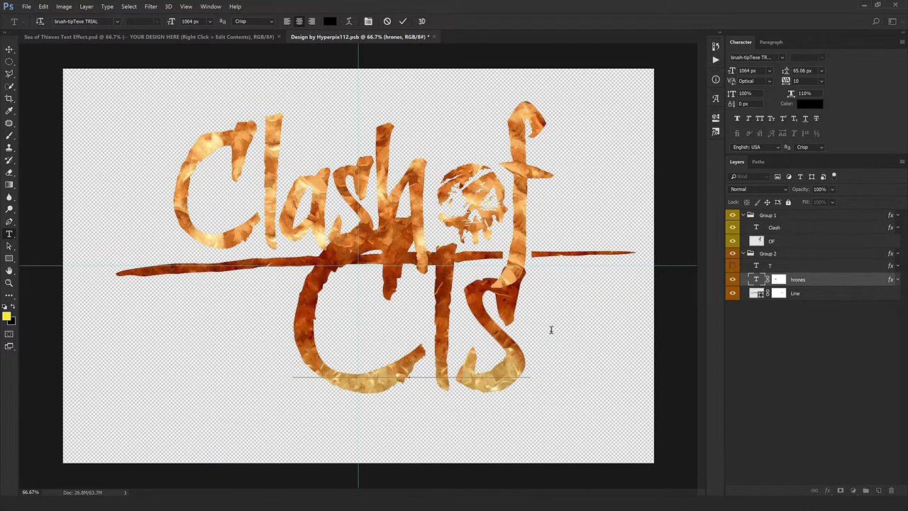
pyautogui.press('BackSpace')
pyautogui.write('lan')
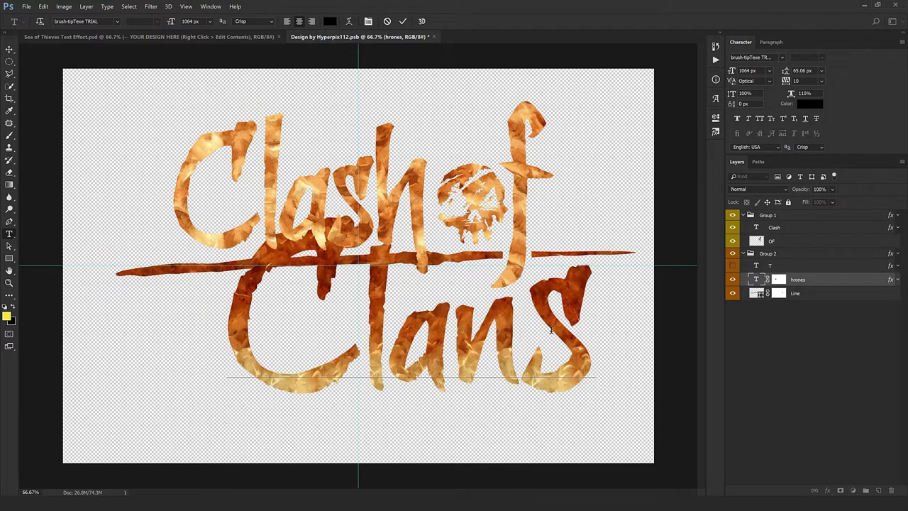
pyautogui.hotkey('ctrl', 'Return')
pyautogui.press('v')
pyautogui.moveTo(510, 341); pyautogui.dragTo(481, 367)
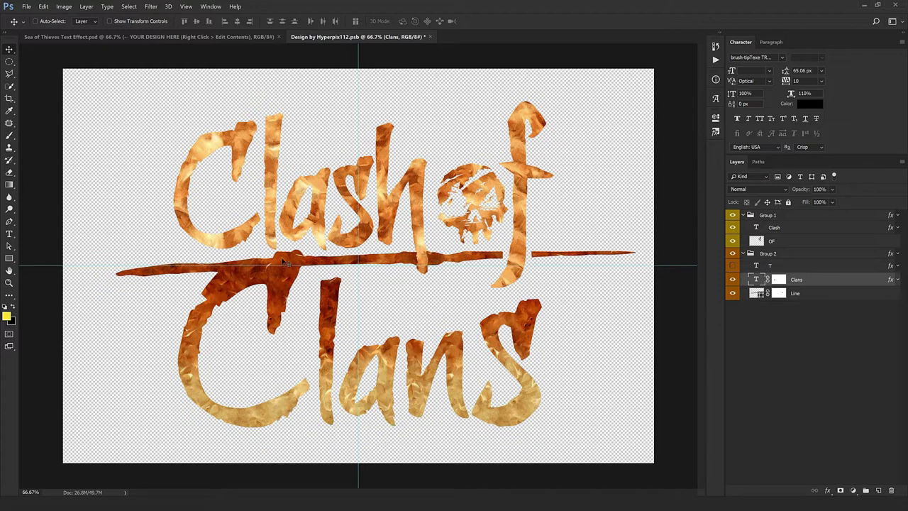
# - On the Line layer mask, hide the line where it crosses Clash's h
pyautogui.click(779, 279)
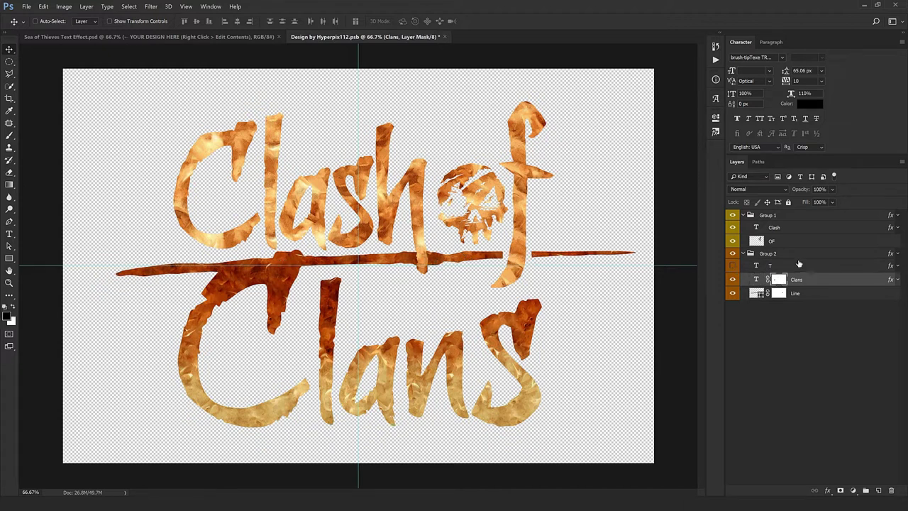
pyautogui.click(779, 293)
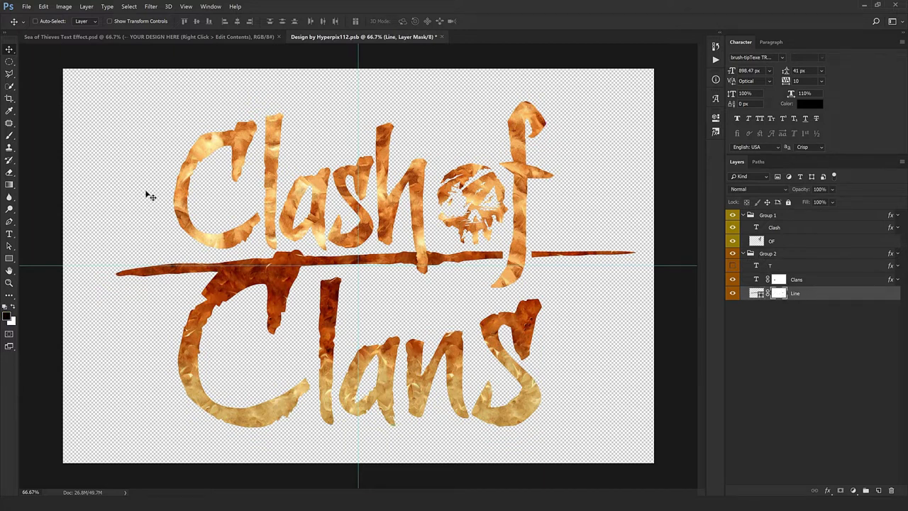
pyautogui.rightClick(10, 74)
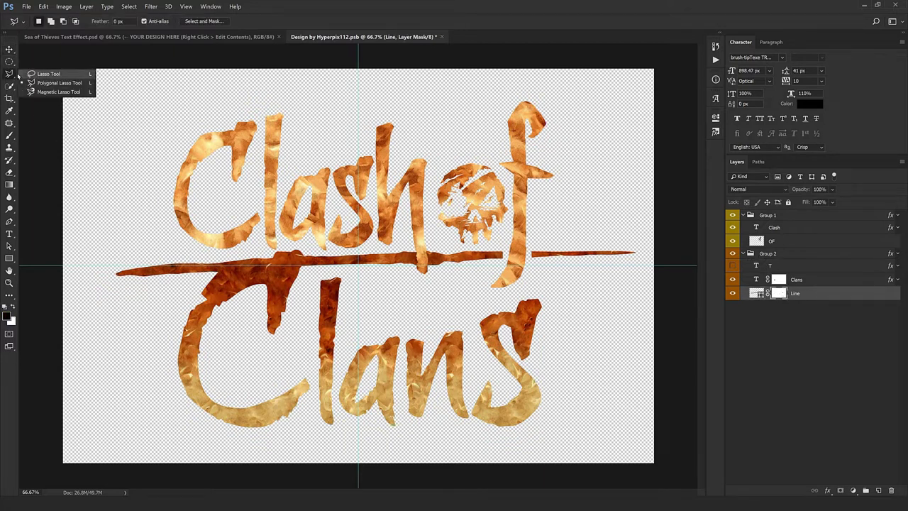
pyautogui.click(59, 82)
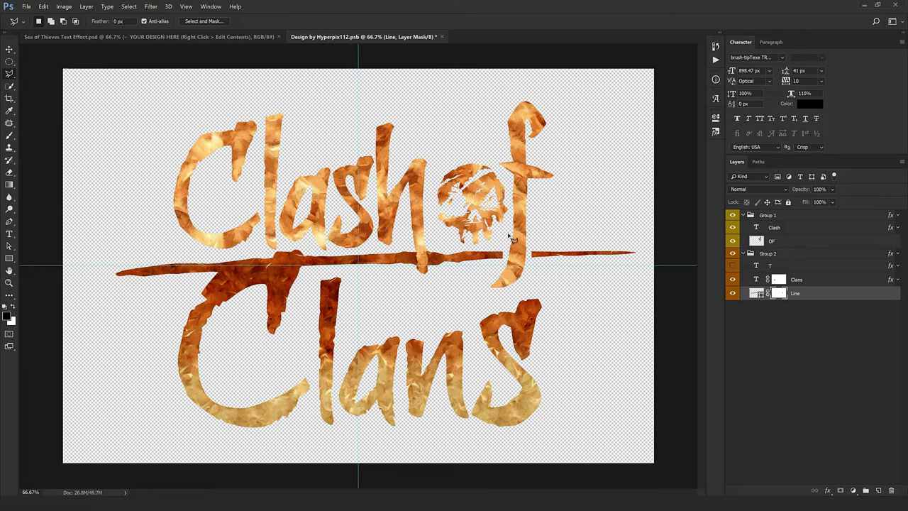
pyautogui.scroll(1, 434, 261)
pyautogui.scroll(1, 434, 261)
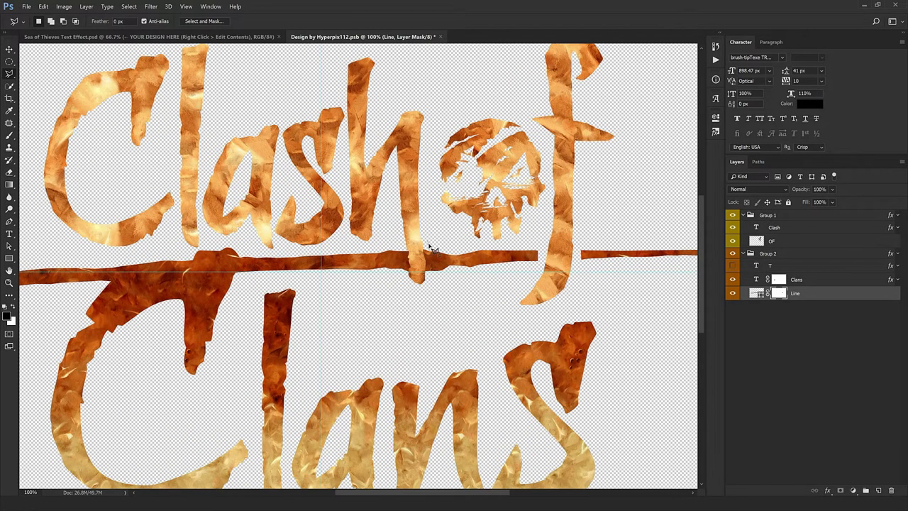
pyautogui.click(436, 283)
pyautogui.click(426, 301)
pyautogui.click(403, 264)
pyautogui.doubleClick(418, 268)
pyautogui.scroll(5, 417, 263)
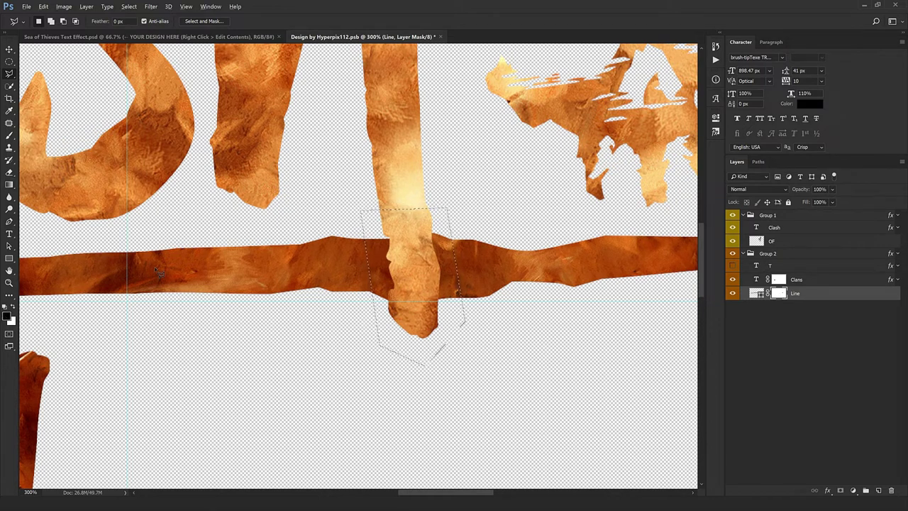
pyautogui.hotkey('alt', 'BackSpace')
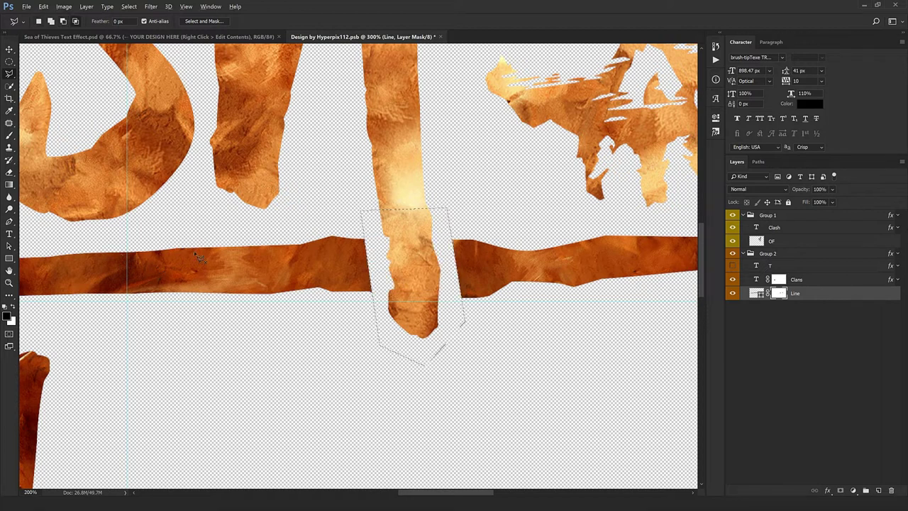
# - Mask out the line section above the C of Clans, then deselect
pyautogui.hotkey('ctrl', '1')
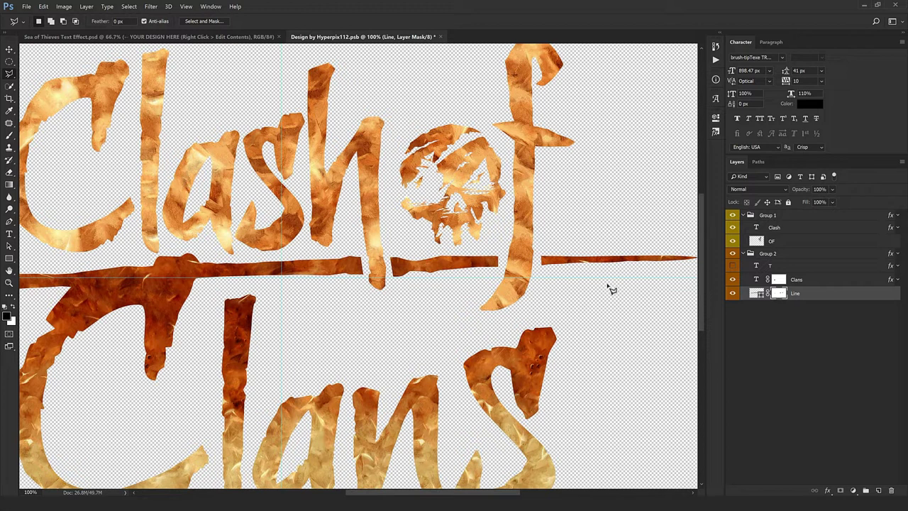
pyautogui.moveTo(606, 289); pyautogui.dragTo(522, 286)
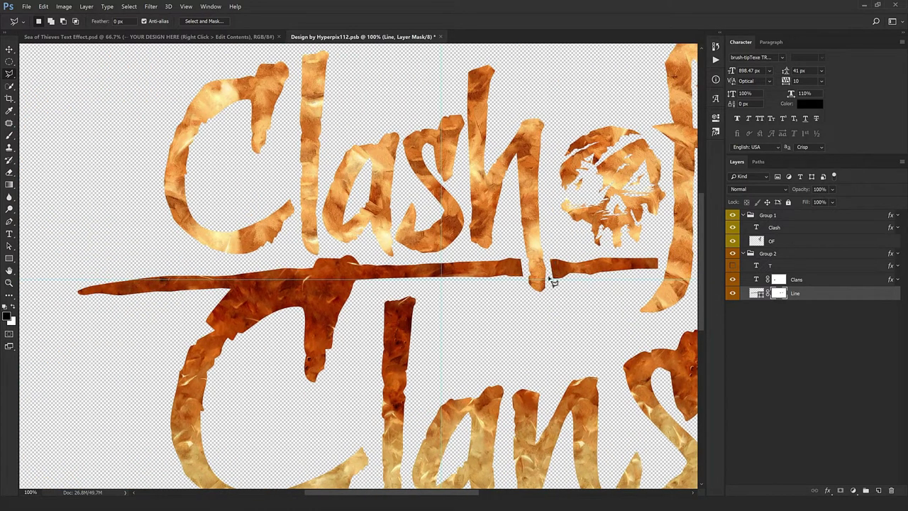
pyautogui.hotkey('ctrl', '+')
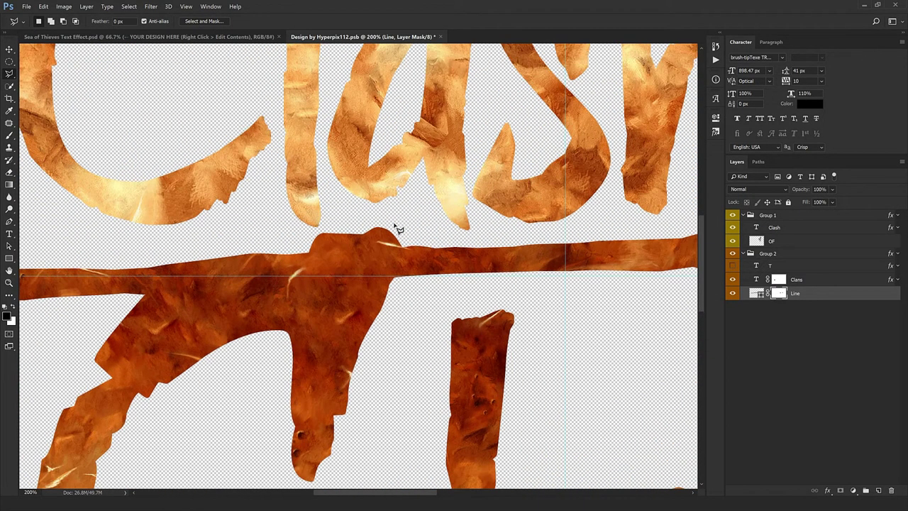
pyautogui.click(394, 224)
pyautogui.click(413, 249)
pyautogui.click(415, 282)
pyautogui.click(399, 312)
pyautogui.click(124, 312)
pyautogui.click(120, 261)
pyautogui.click(213, 241)
pyautogui.click(323, 221)
pyautogui.doubleClick(401, 213)
pyautogui.hotkey('alt', 'Delete')
pyautogui.hotkey('ctrl', 'd')
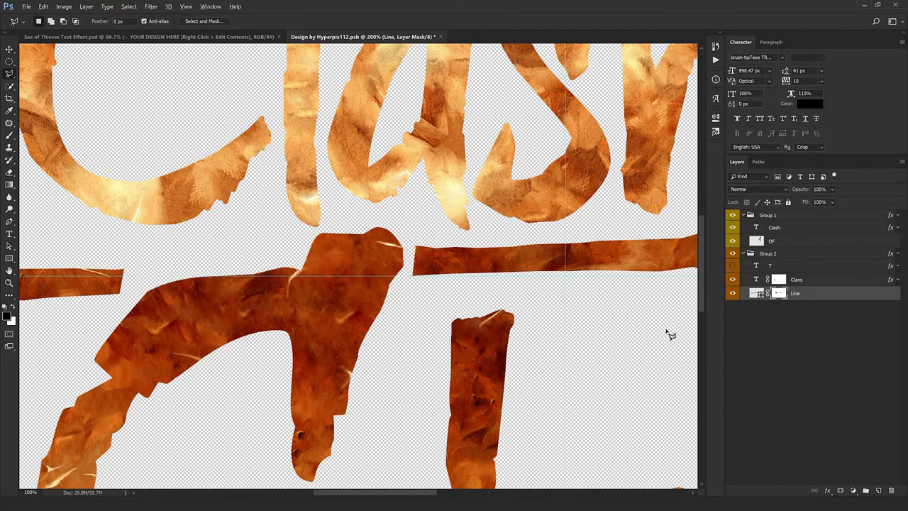
pyautogui.scroll(-4, 590, 337)
pyautogui.scroll(1, 468, 295)
# - Reduce the font size of the capital C in Clans
pyautogui.press('v')
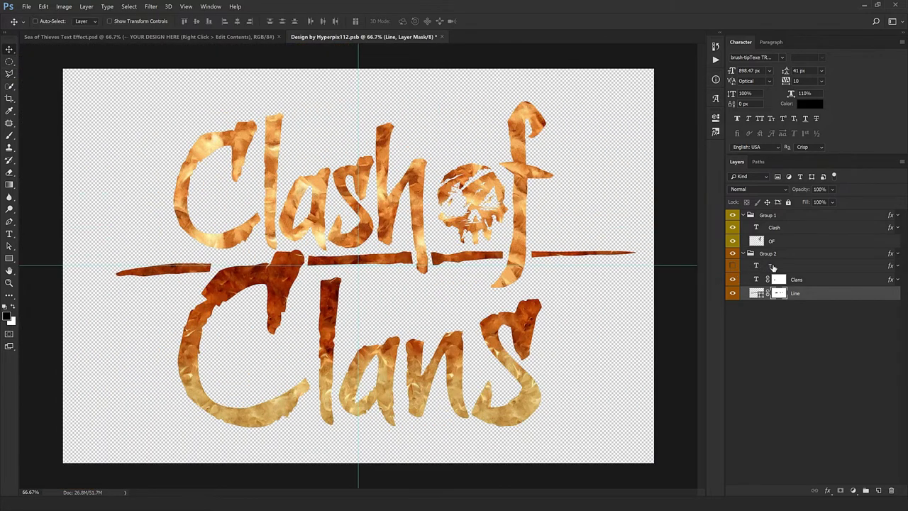
pyautogui.click(814, 281)
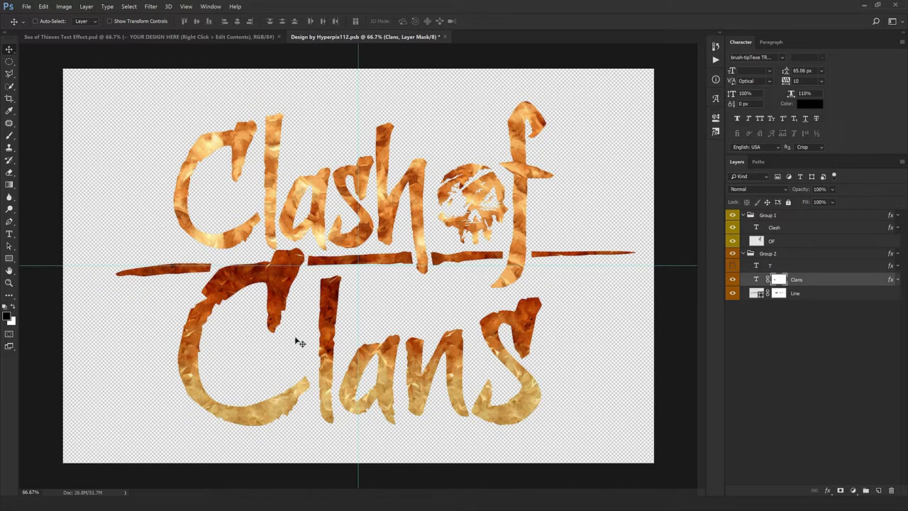
pyautogui.press('t')
pyautogui.doubleClick(239, 339)
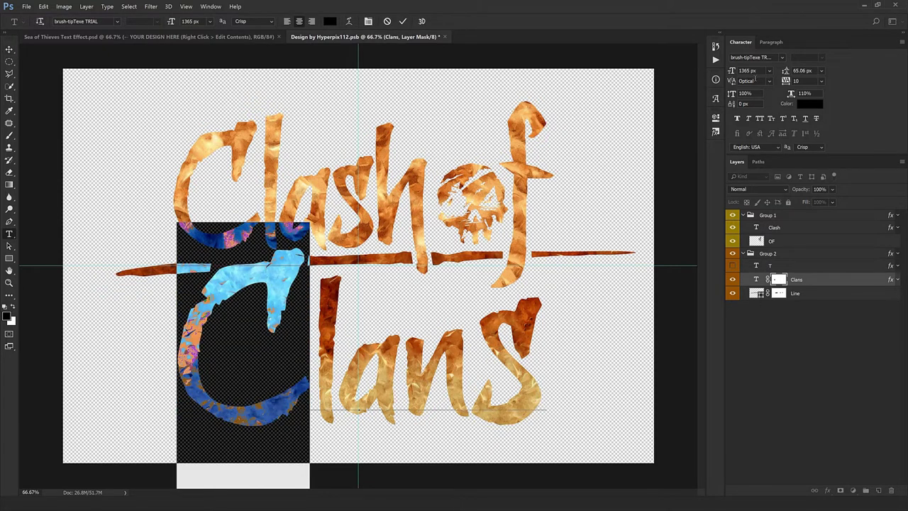
pyautogui.moveTo(733, 71); pyautogui.dragTo(706, 71)
pyautogui.click(9, 48)
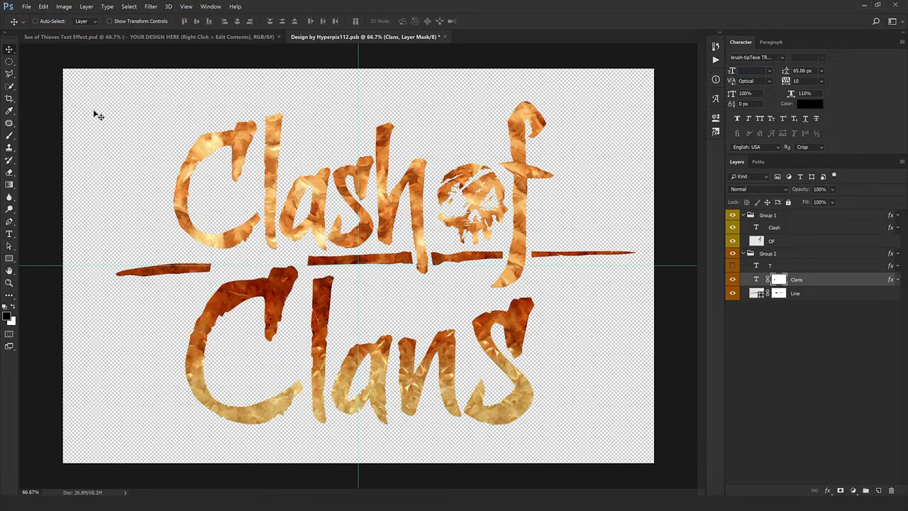
# - Reposition the Clans word and the skull OF graphic into alignment
pyautogui.moveTo(369, 298); pyautogui.dragTo(409, 310)
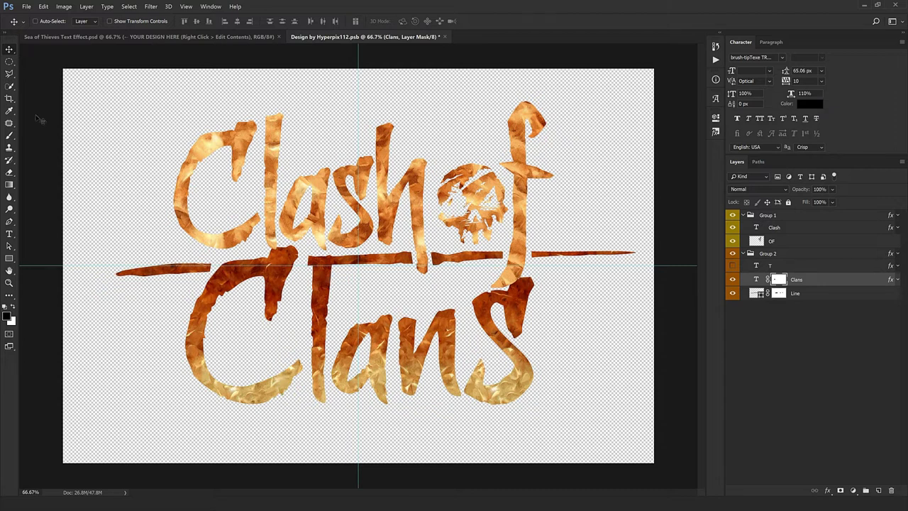
pyautogui.press('l')
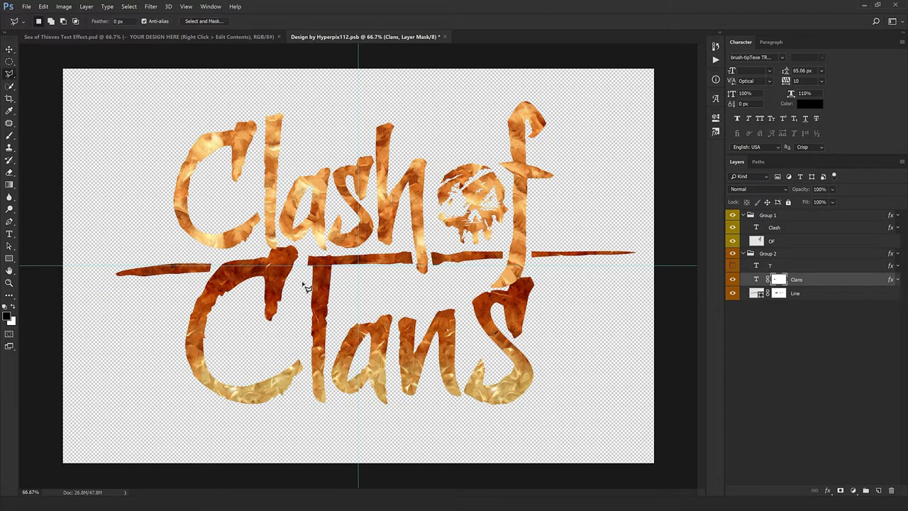
pyautogui.click(341, 275)
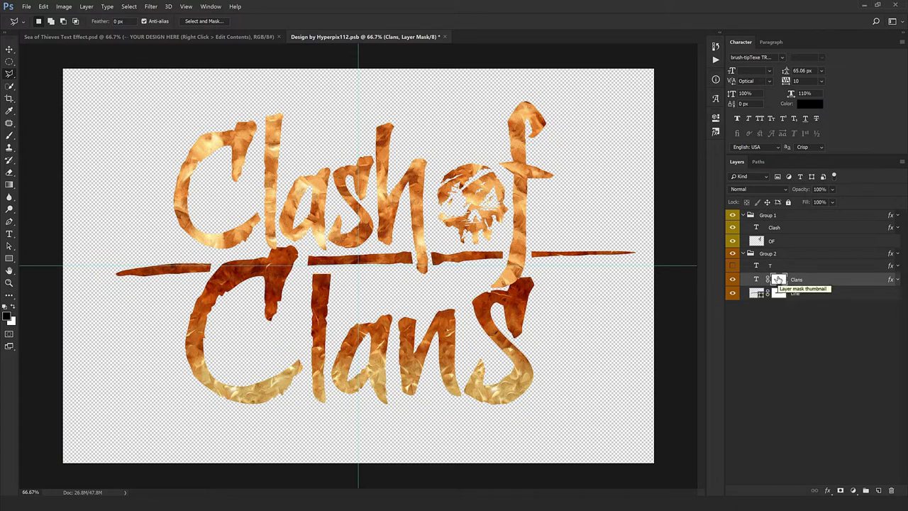
pyautogui.press('v')
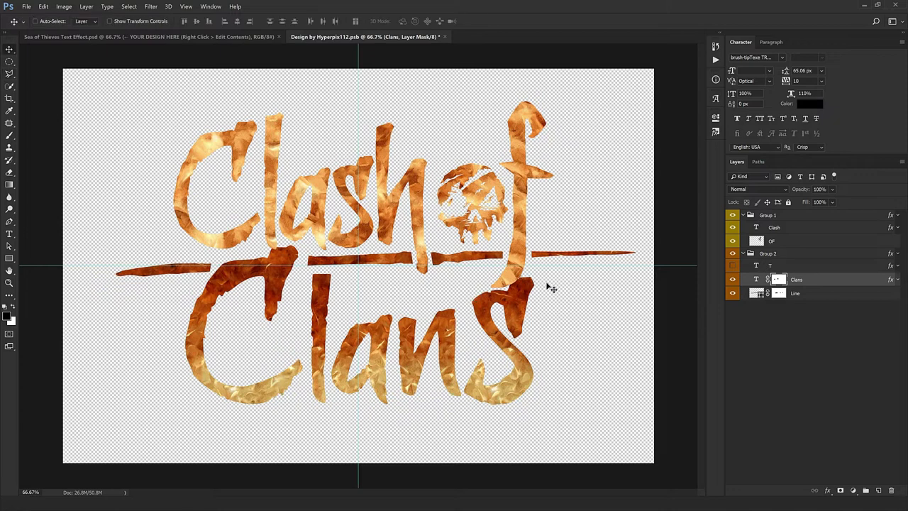
pyautogui.scroll(1, 530, 280)
pyautogui.scroll(1, 530, 281)
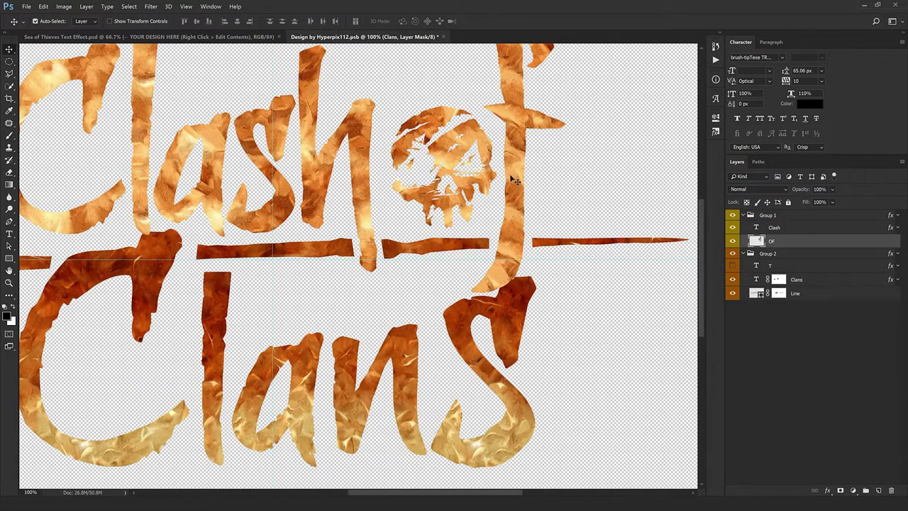
pyautogui.moveTo(510, 174); pyautogui.dragTo(552, 211)
pyautogui.scroll(-2, 552, 211)
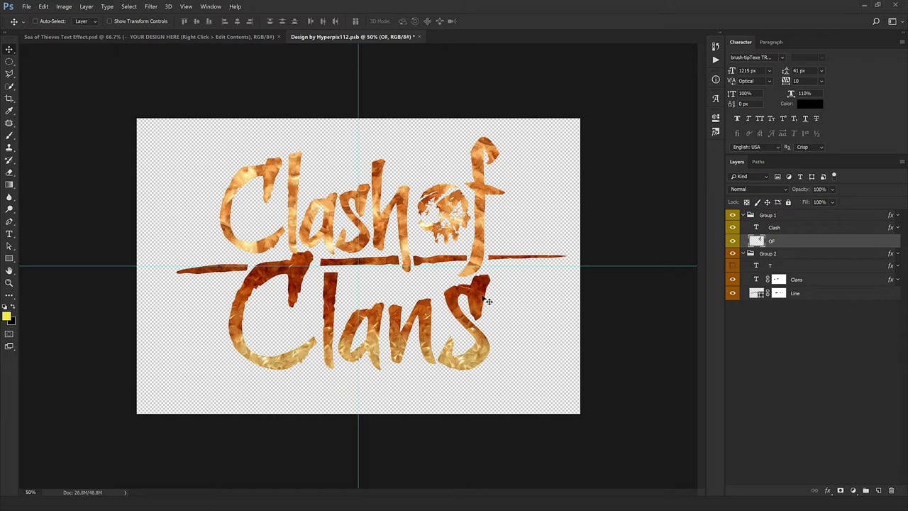
pyautogui.scroll(1, 298, 268)
pyautogui.moveTo(319, 380); pyautogui.dragTo(531, 347)
pyautogui.click(528, 221)
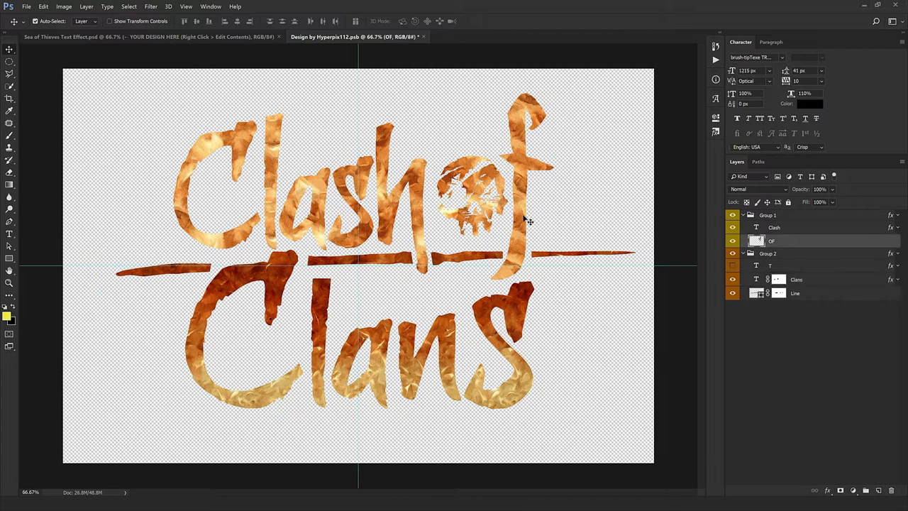
pyautogui.moveTo(529, 221); pyautogui.dragTo(528, 226)
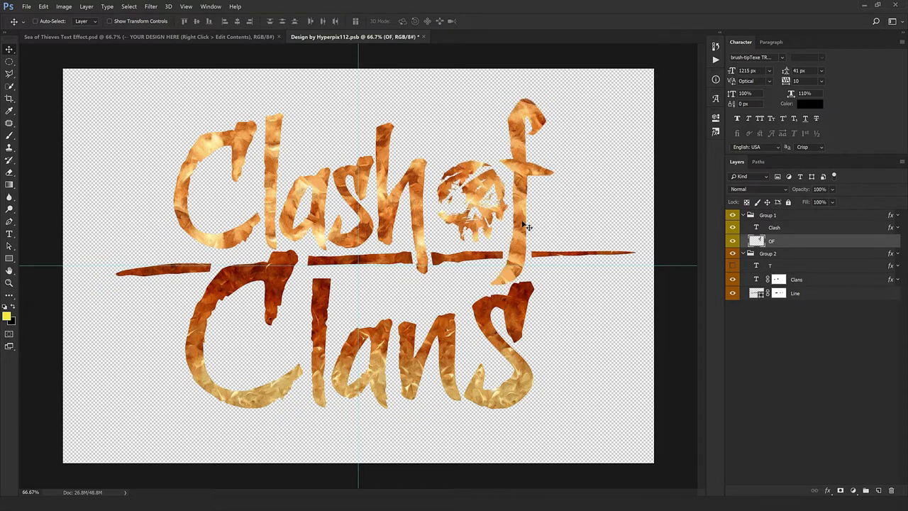
# - Close the design document with its changes saved and view the copper template
pyautogui.click(423, 37)
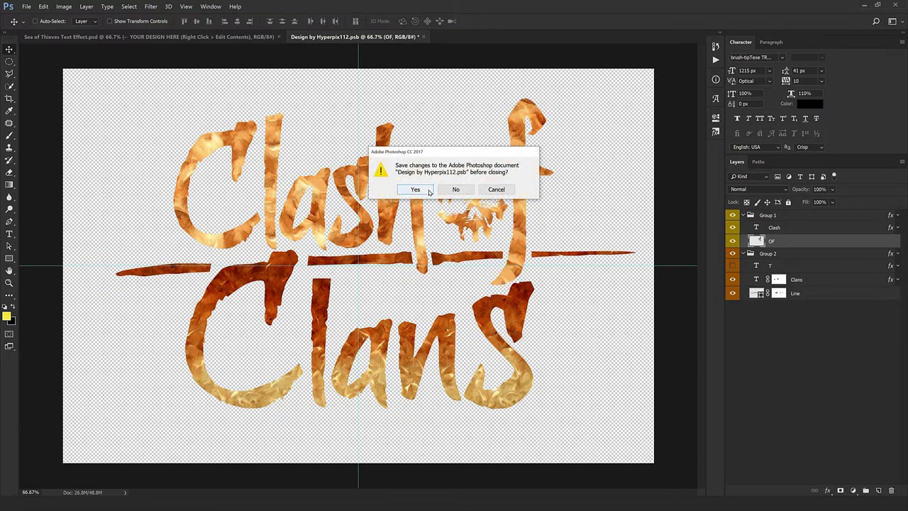
pyautogui.click(415, 189)
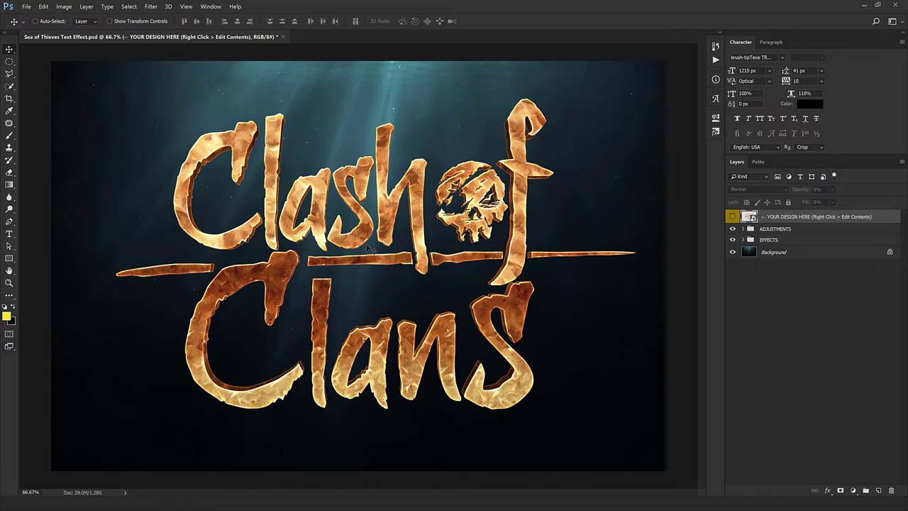
pyautogui.hotkey('ctrl', '1')
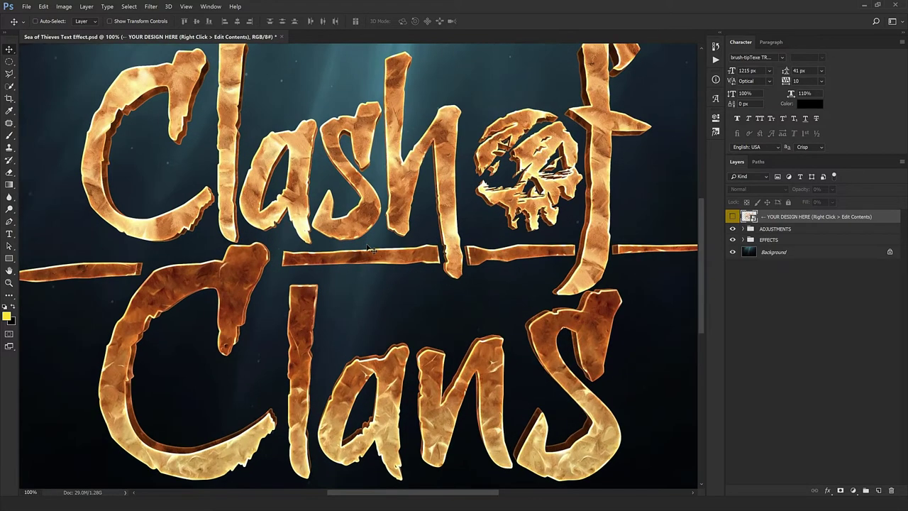
pyautogui.moveTo(334, 227); pyautogui.dragTo(326, 205)
# - Open the Image Size dialog and cancel it without changes
pyautogui.hotkey('ctrl', 'alt', 'i')
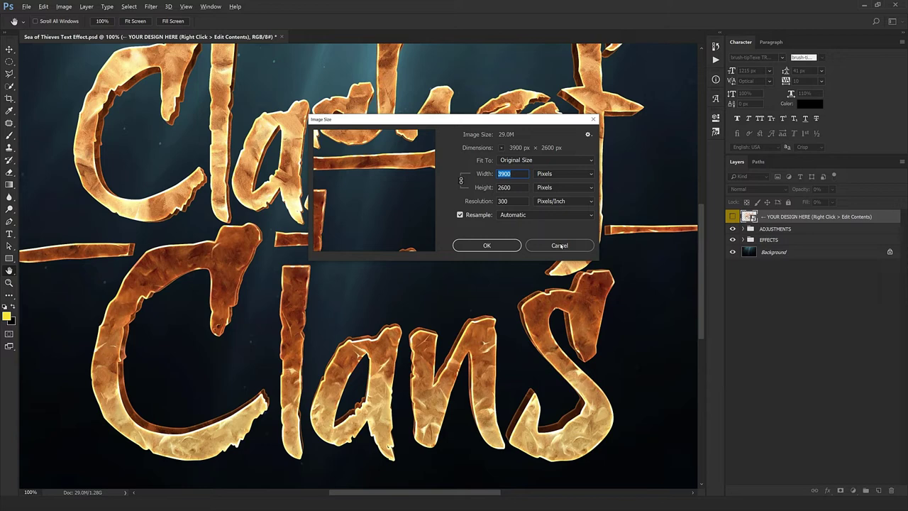
pyautogui.click(559, 245)
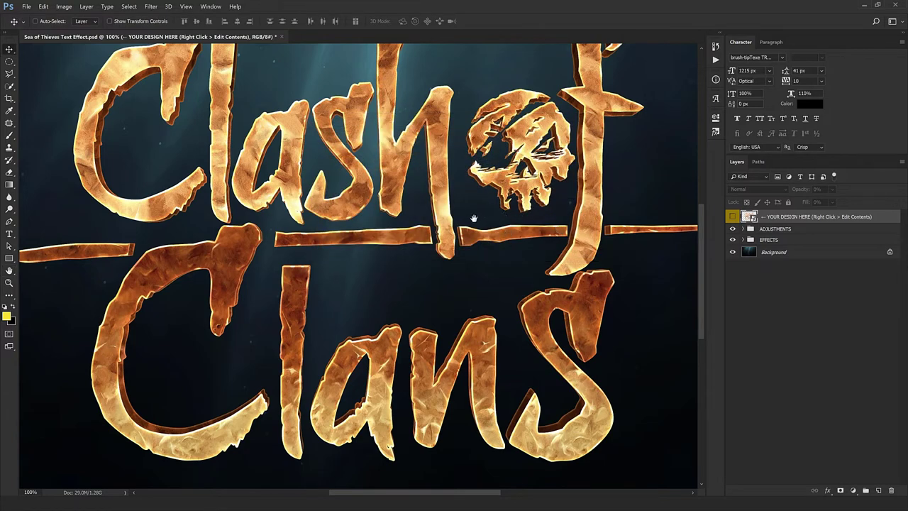
pyautogui.moveTo(395, 228); pyautogui.dragTo(404, 248)
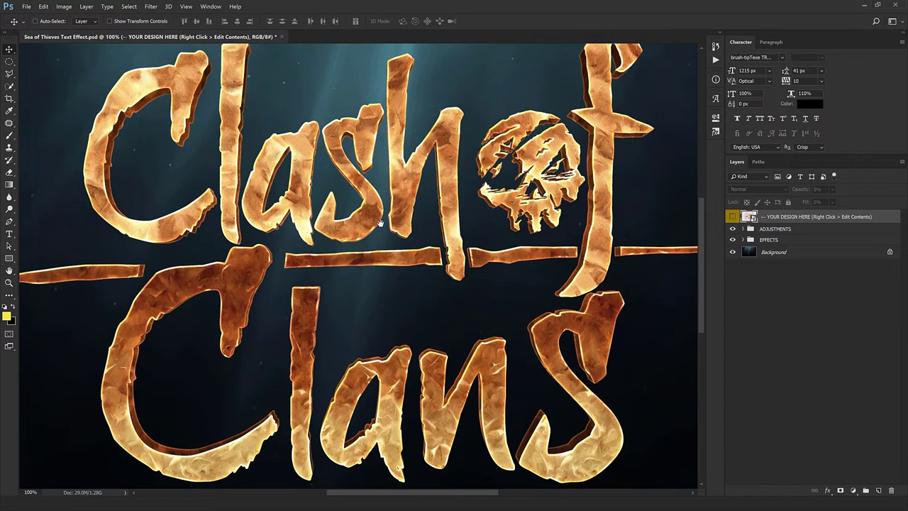
# - Reopen the smart object and shift Group 1's Pattern Overlay texture inside Clash
pyautogui.doubleClick(749, 216)
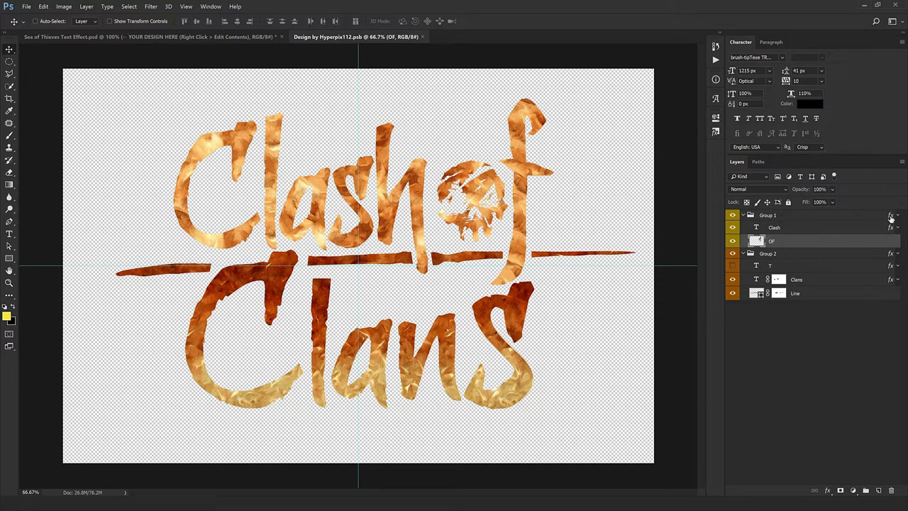
pyautogui.click(858, 216)
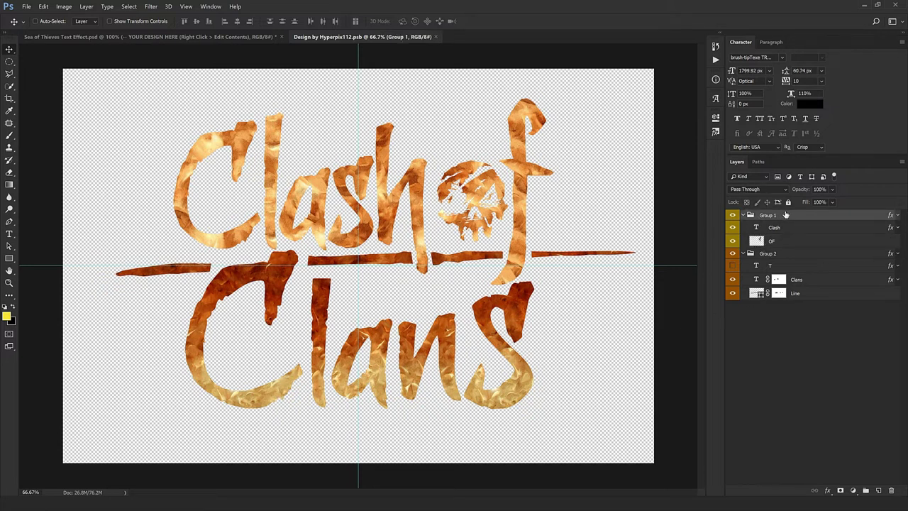
pyautogui.doubleClick(892, 217)
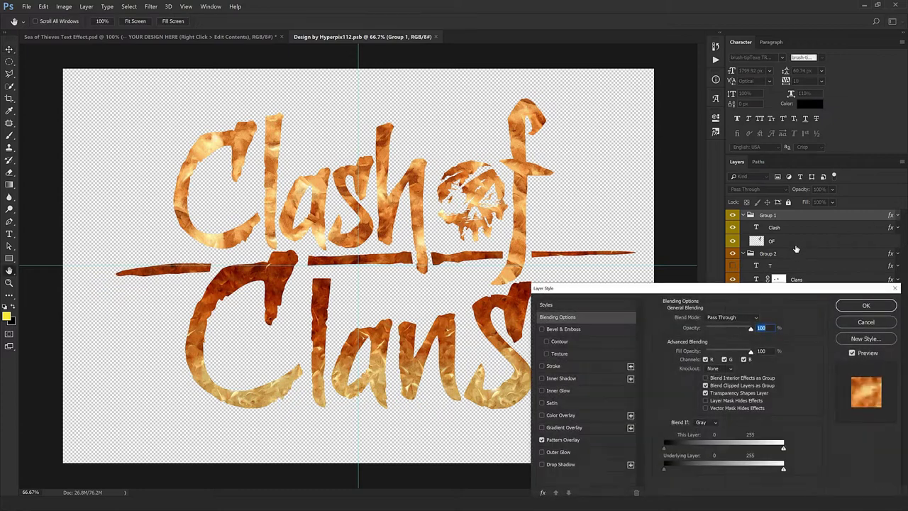
pyautogui.click(562, 440)
pyautogui.moveTo(433, 283)
pyautogui.mouseDown()
pyautogui.moveTo(417, 236)
pyautogui.moveTo(292, 289)
pyautogui.moveTo(275, 216)
pyautogui.moveTo(636, 214)
pyautogui.mouseUp()
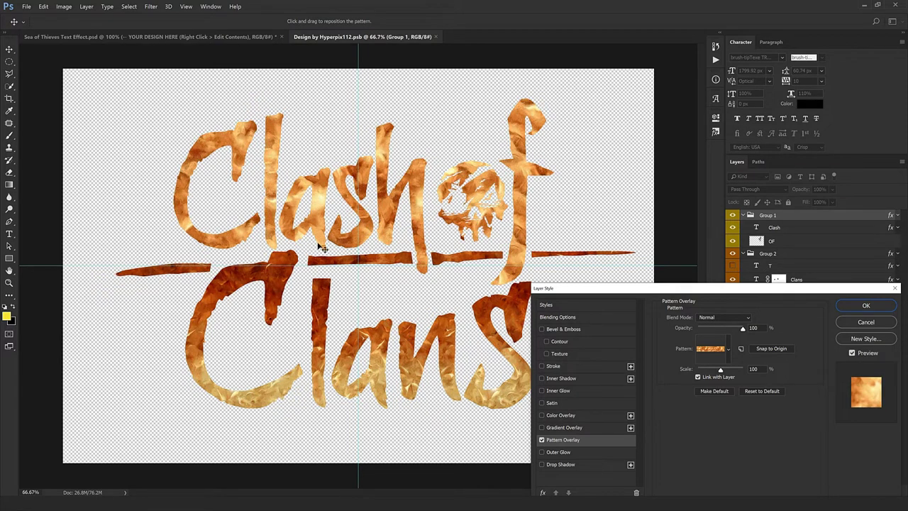
pyautogui.click(866, 305)
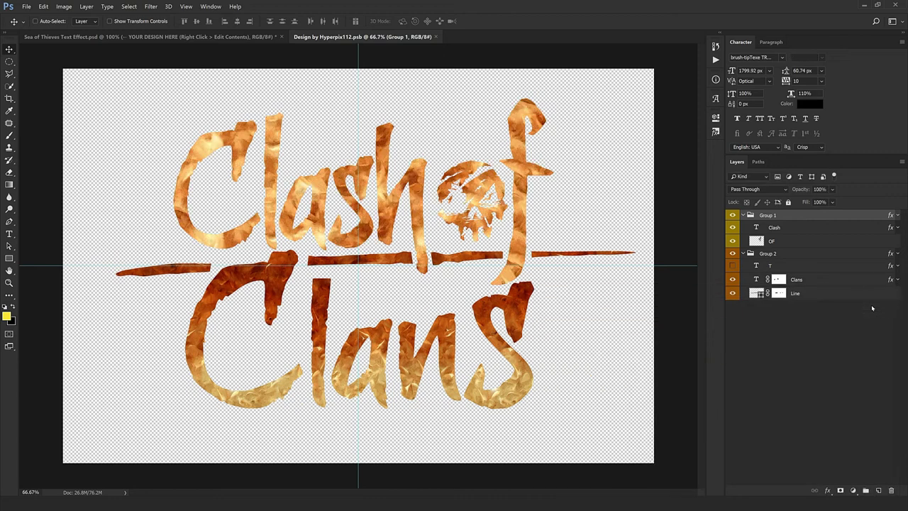
# - Shift Group 2's Pattern Overlay copper texture inside the Clans lettering
pyautogui.click(877, 256)
pyautogui.doubleClick(877, 260)
pyautogui.click(562, 439)
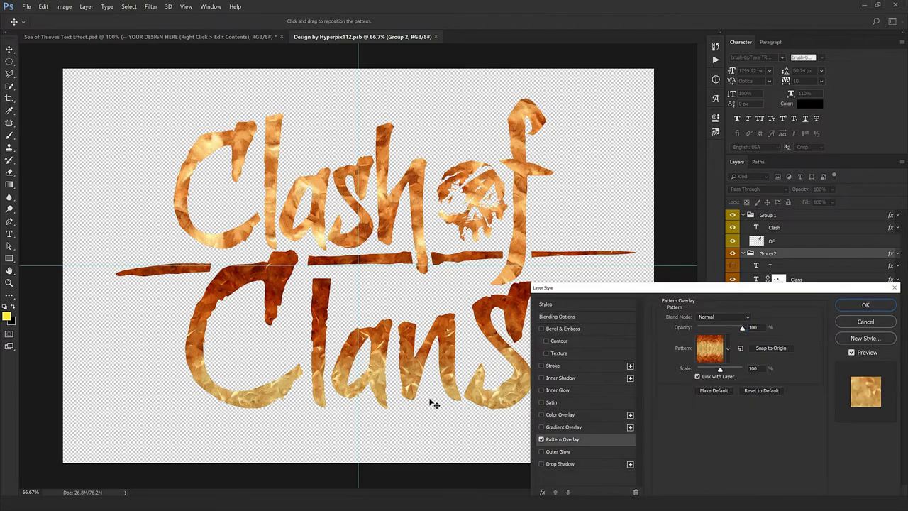
pyautogui.moveTo(496, 340)
pyautogui.mouseDown()
pyautogui.moveTo(418, 360)
pyautogui.moveTo(200, 331)
pyautogui.moveTo(375, 492)
pyautogui.moveTo(199, 310)
pyautogui.mouseUp()
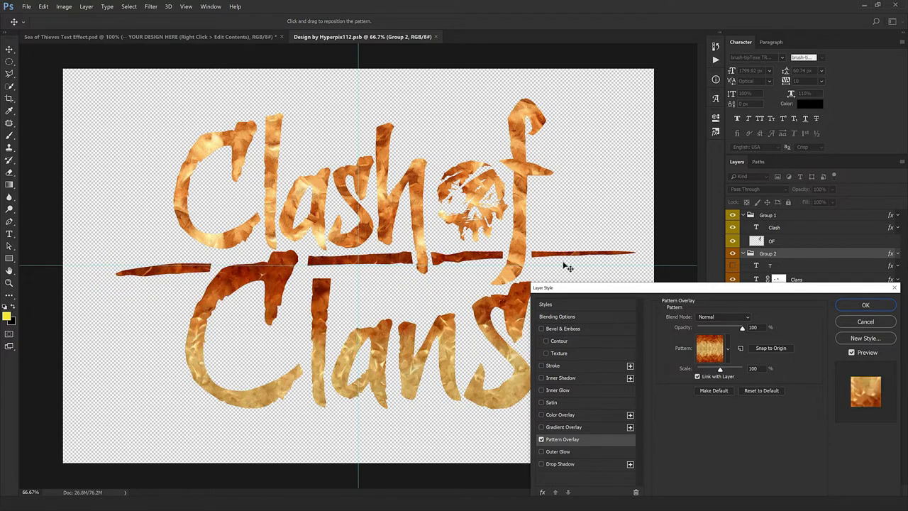
pyautogui.click(865, 305)
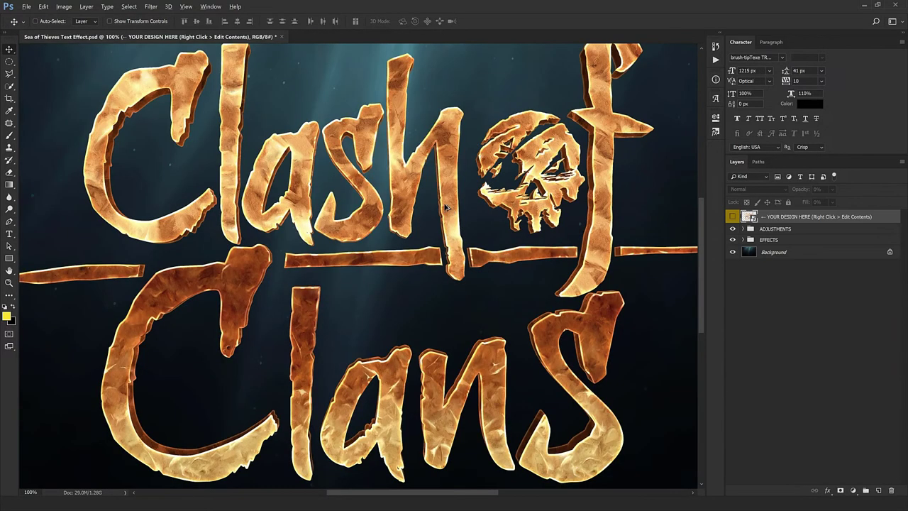
pyautogui.scroll(-5, 447, 208)
pyautogui.scroll(4, 397, 213)
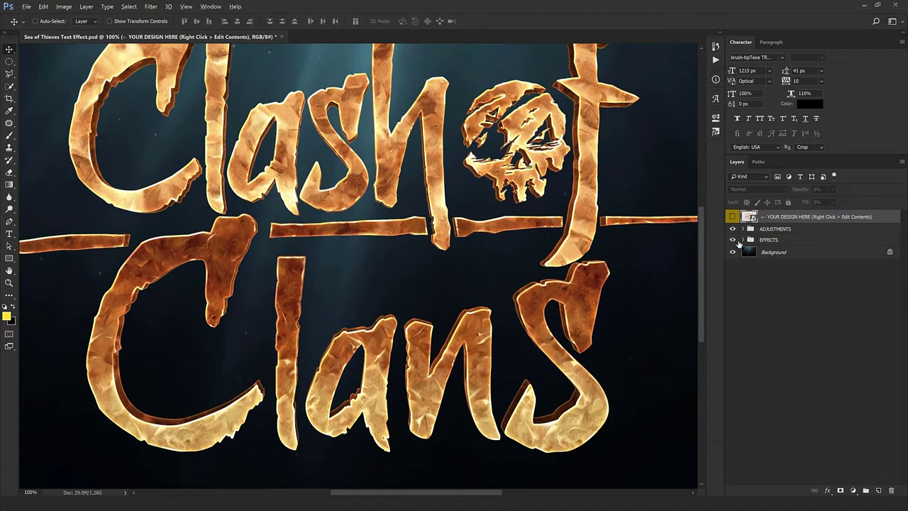
pyautogui.keyDown('alt'); pyautogui.click(733, 240); pyautogui.keyUp('alt')
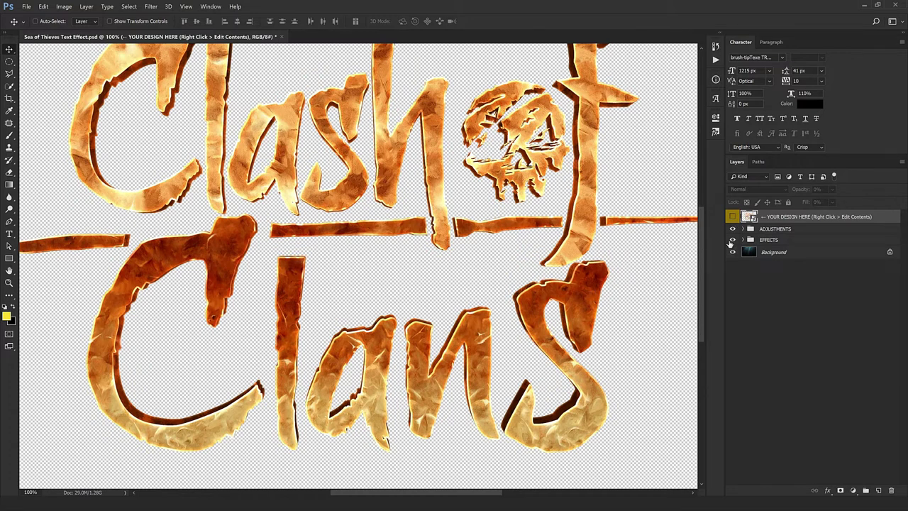
pyautogui.click(732, 244)
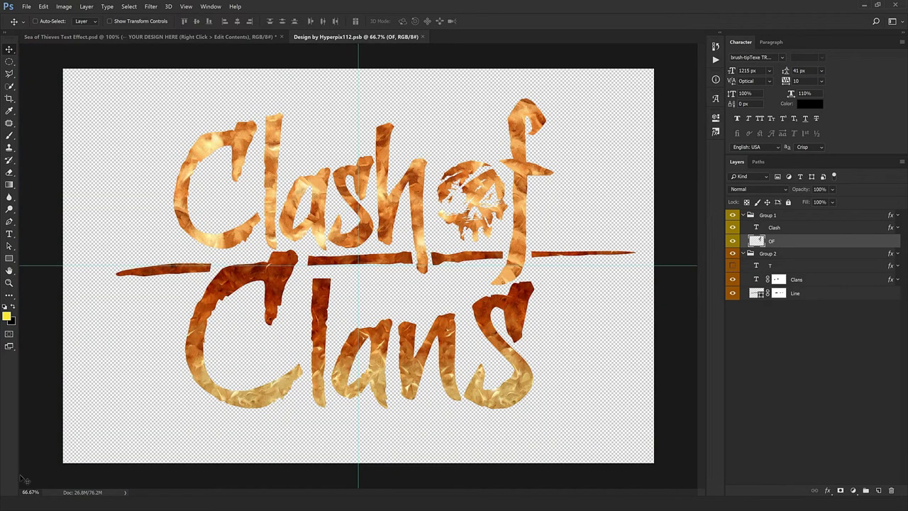
# - Drag the NVIDIA logo 1.png from the Logo folder into Photoshop
pyautogui.hotkey('alt', 'Tab')
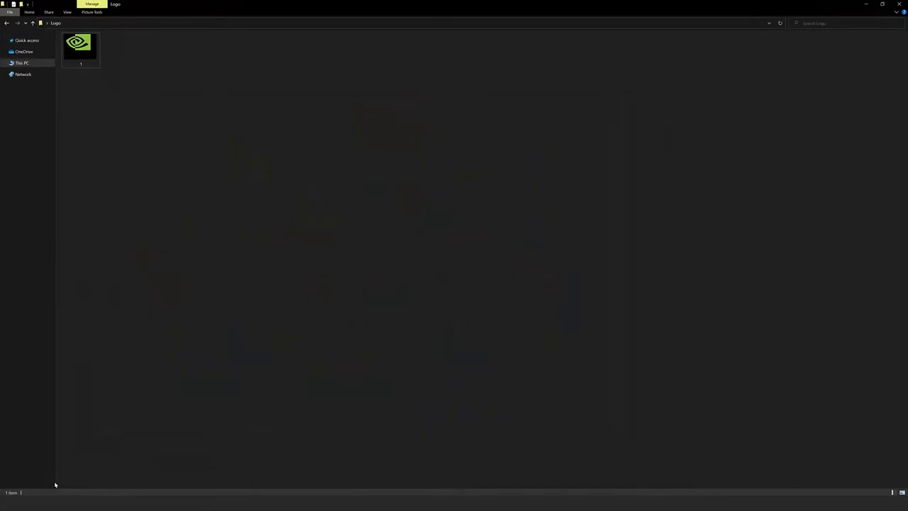
pyautogui.moveTo(80, 46); pyautogui.dragTo(396, 73)
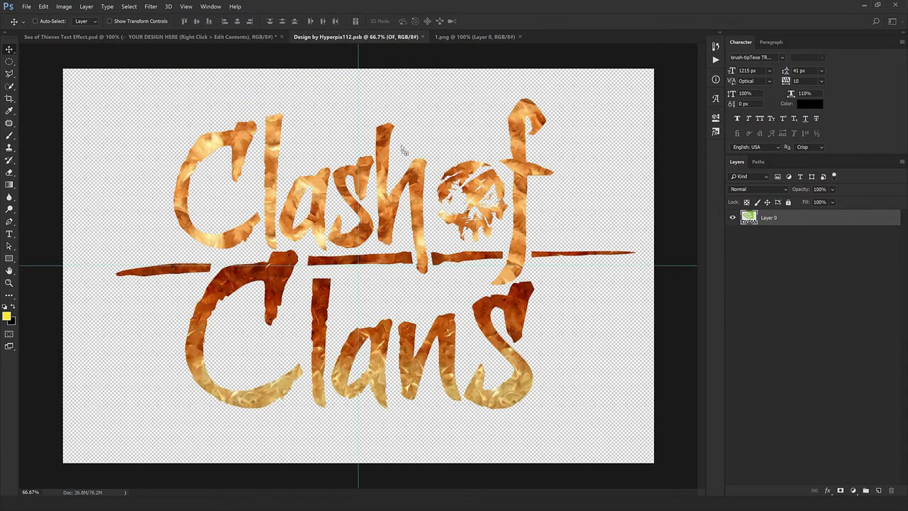
# - Copy the NVIDIA logo into the design, hide the Clash of Clans layers, and lower the logo
pyautogui.moveTo(404, 151); pyautogui.dragTo(383, 206)
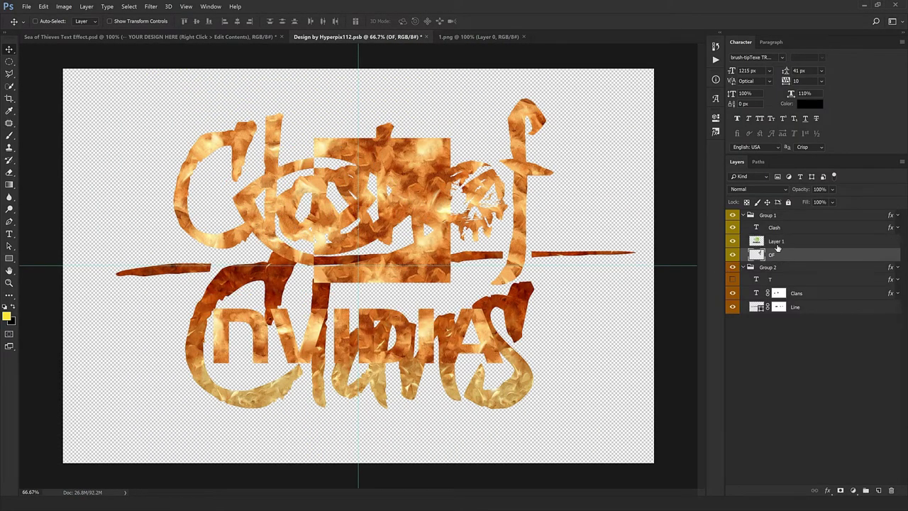
pyautogui.click(732, 227)
pyautogui.click(732, 254)
pyautogui.click(731, 292)
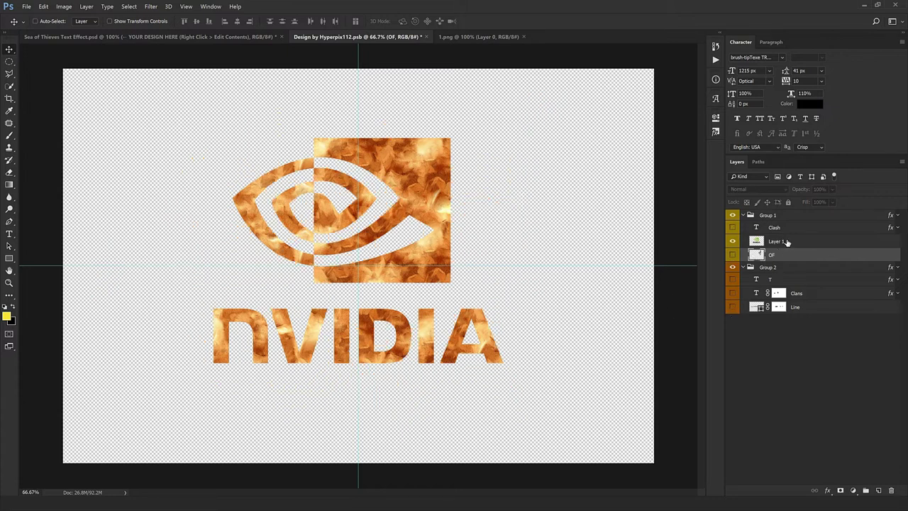
pyautogui.click(786, 242)
pyautogui.moveTo(453, 234)
pyautogui.mouseDown()
pyautogui.moveTo(454, 242)
pyautogui.moveTo(422, 251)
pyautogui.mouseUp()
pyautogui.hotkey('ctrl', 't')
pyautogui.press('Return')
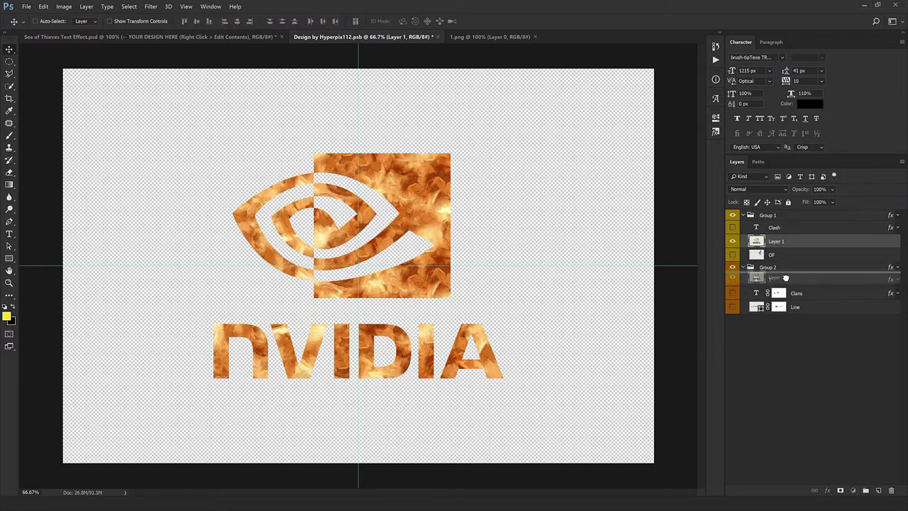
# - Keep the logo in Group 1, close 1.png, and save the design document
pyautogui.moveTo(780, 242); pyautogui.dragTo(780, 274)
pyautogui.hotkey('ctrl', 'z')
pyautogui.hotkey('ctrl', 'z')
pyautogui.hotkey('ctrl', 'z')
pyautogui.hotkey('ctrl', 'z')
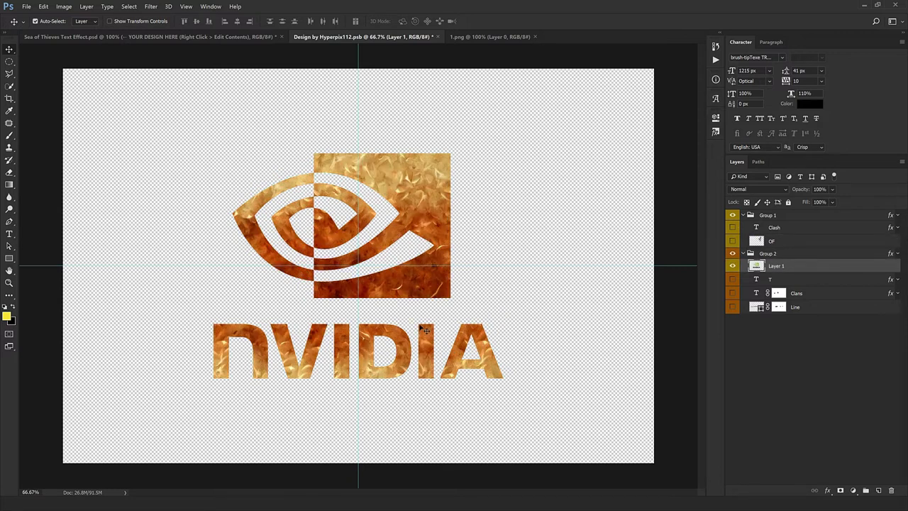
pyautogui.hotkey('ctrl', 'z')
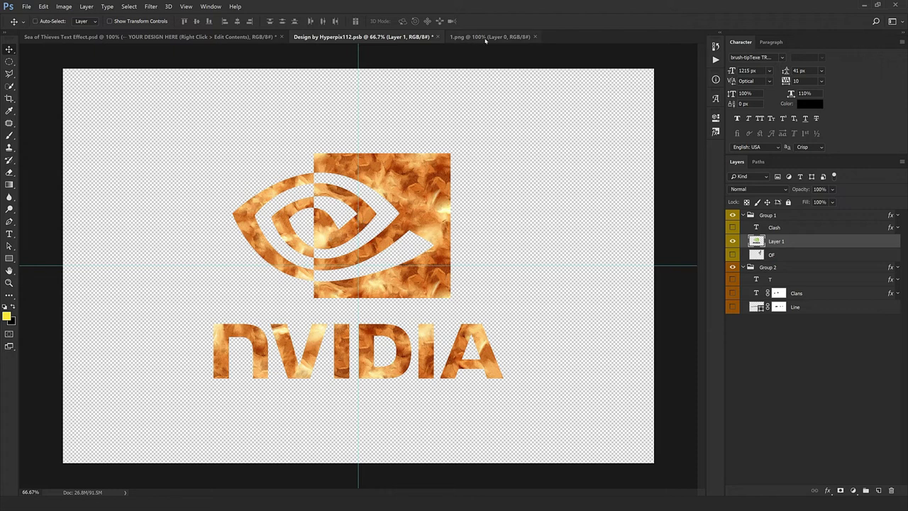
pyautogui.click(535, 37)
pyautogui.click(437, 37)
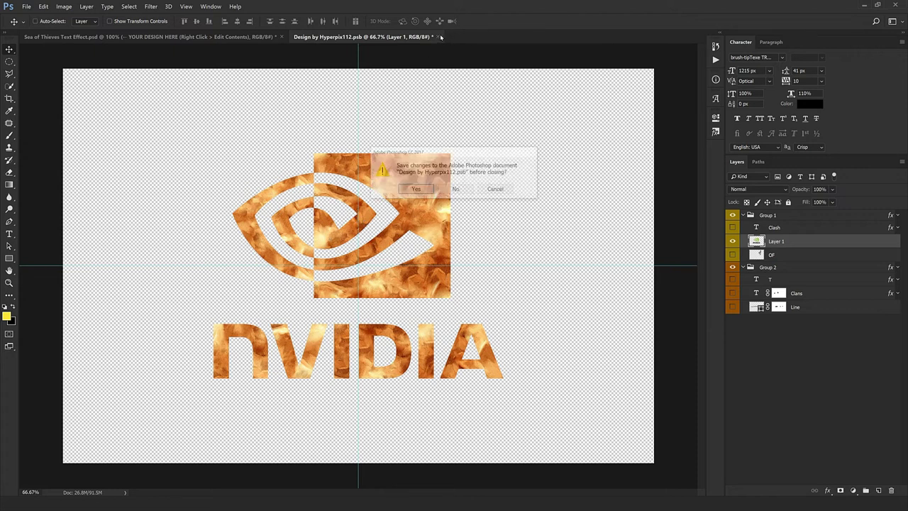
pyautogui.click(421, 191)
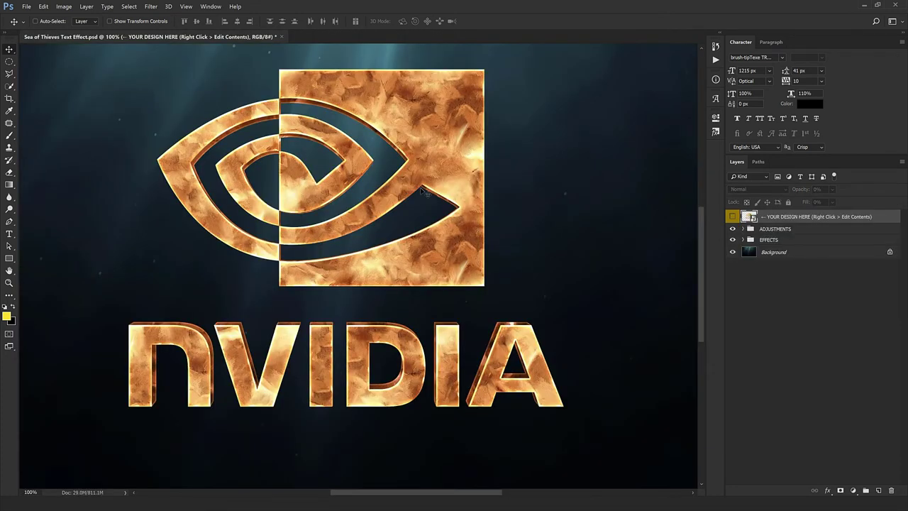
# - Reopen the smart object and move the OF and logo layers into Group 2
pyautogui.doubleClick(749, 218)
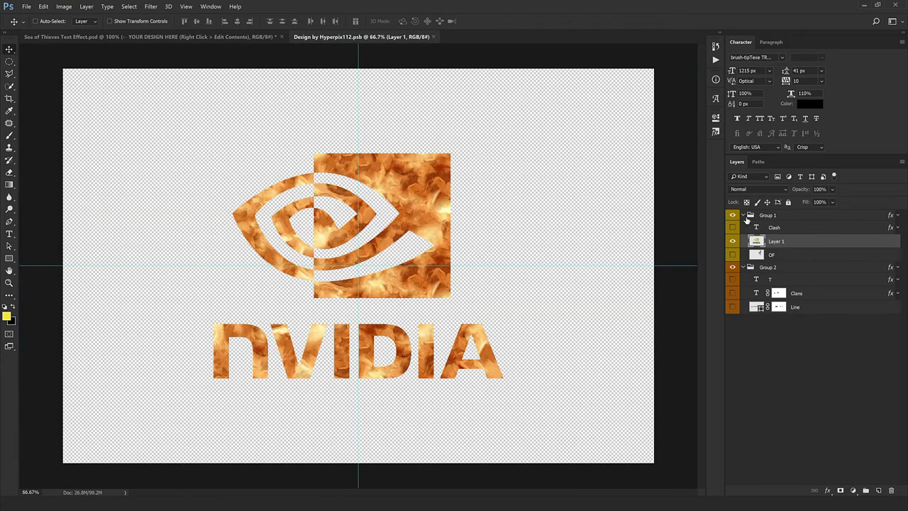
pyautogui.moveTo(780, 254); pyautogui.dragTo(780, 278)
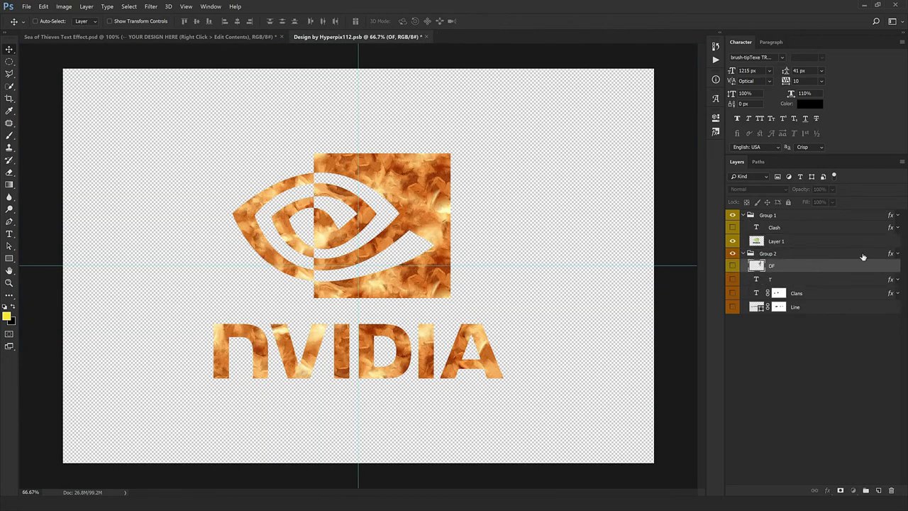
pyautogui.press('h')
pyautogui.doubleClick(862, 257)
pyautogui.press('Escape')
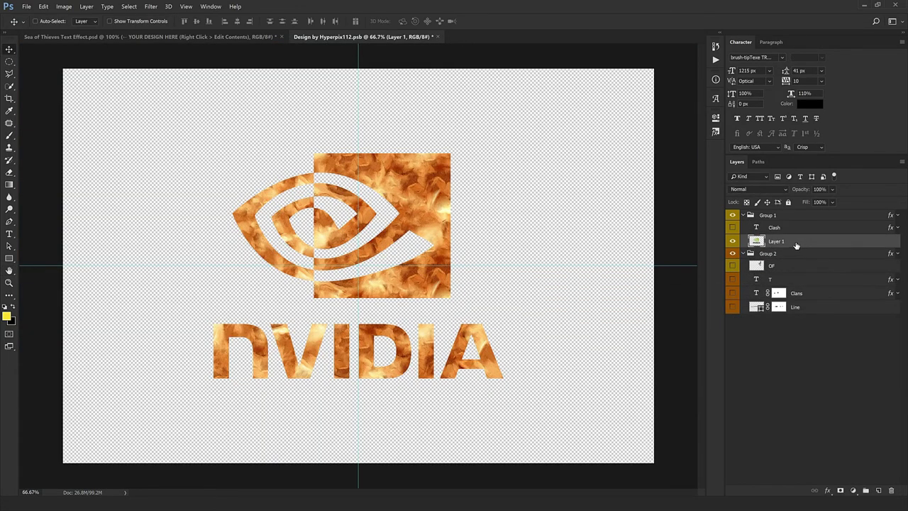
pyautogui.moveTo(780, 241); pyautogui.dragTo(783, 266)
# - Shift Group 2's Pattern Overlay texture across the NVIDIA logo and close the design
pyautogui.doubleClick(865, 240)
pyautogui.press('h')
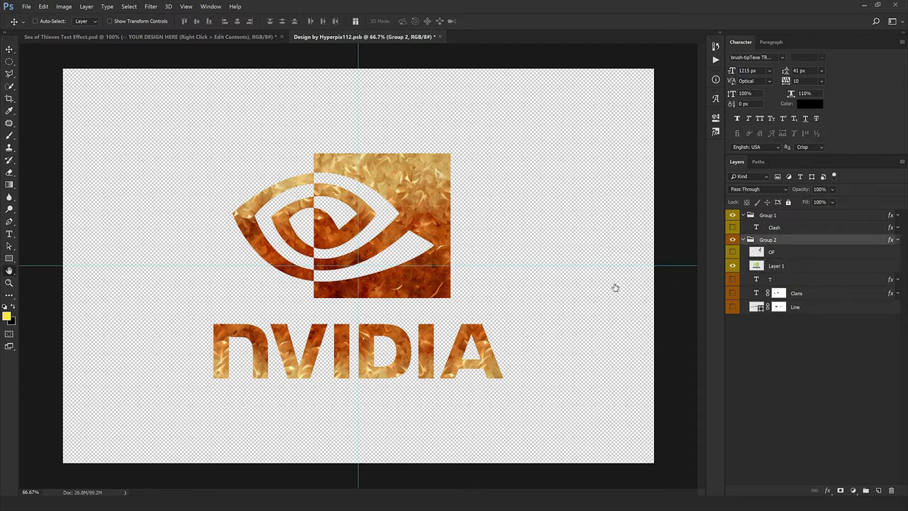
pyautogui.click(562, 439)
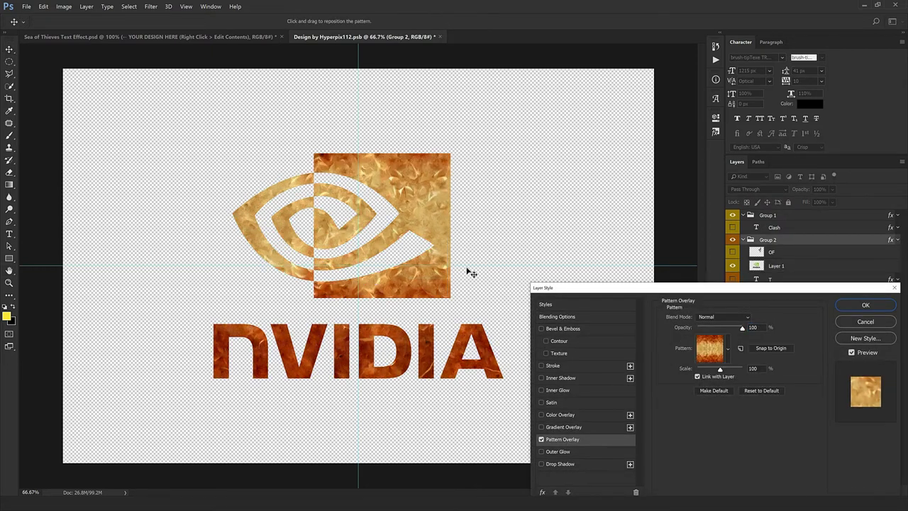
pyautogui.moveTo(474, 211)
pyautogui.mouseDown()
pyautogui.moveTo(478, 126)
pyautogui.moveTo(503, 218)
pyautogui.mouseUp()
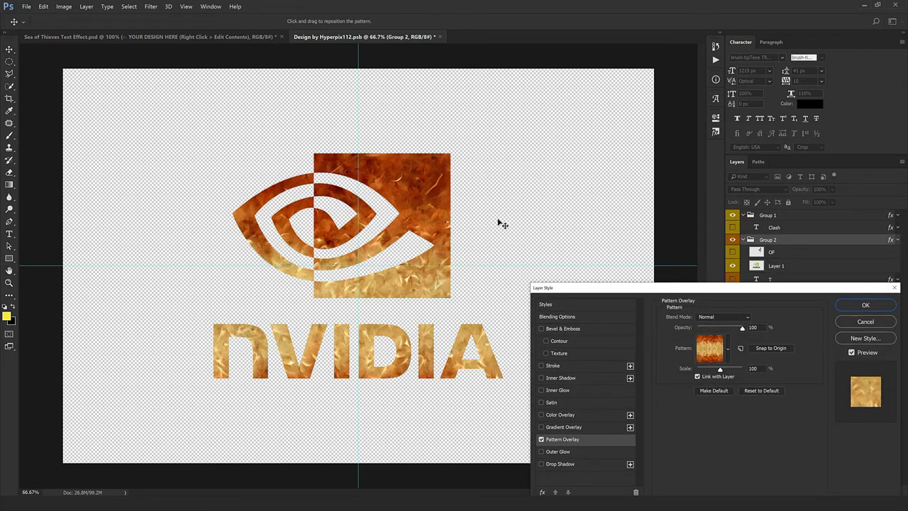
pyautogui.click(865, 305)
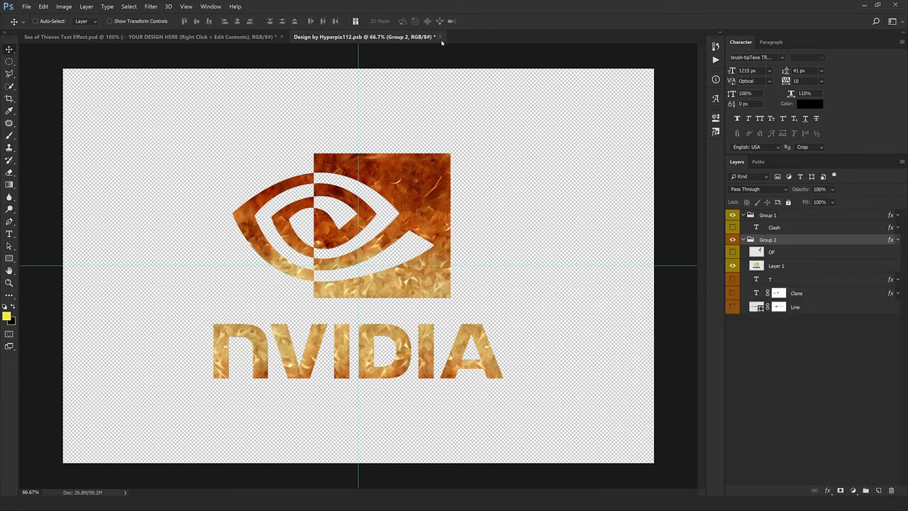
pyautogui.click(441, 37)
pyautogui.click(418, 193)
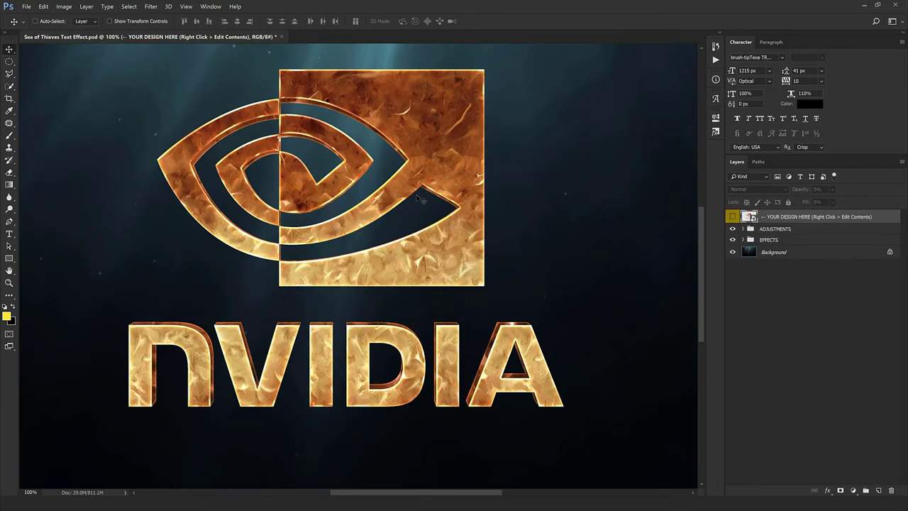